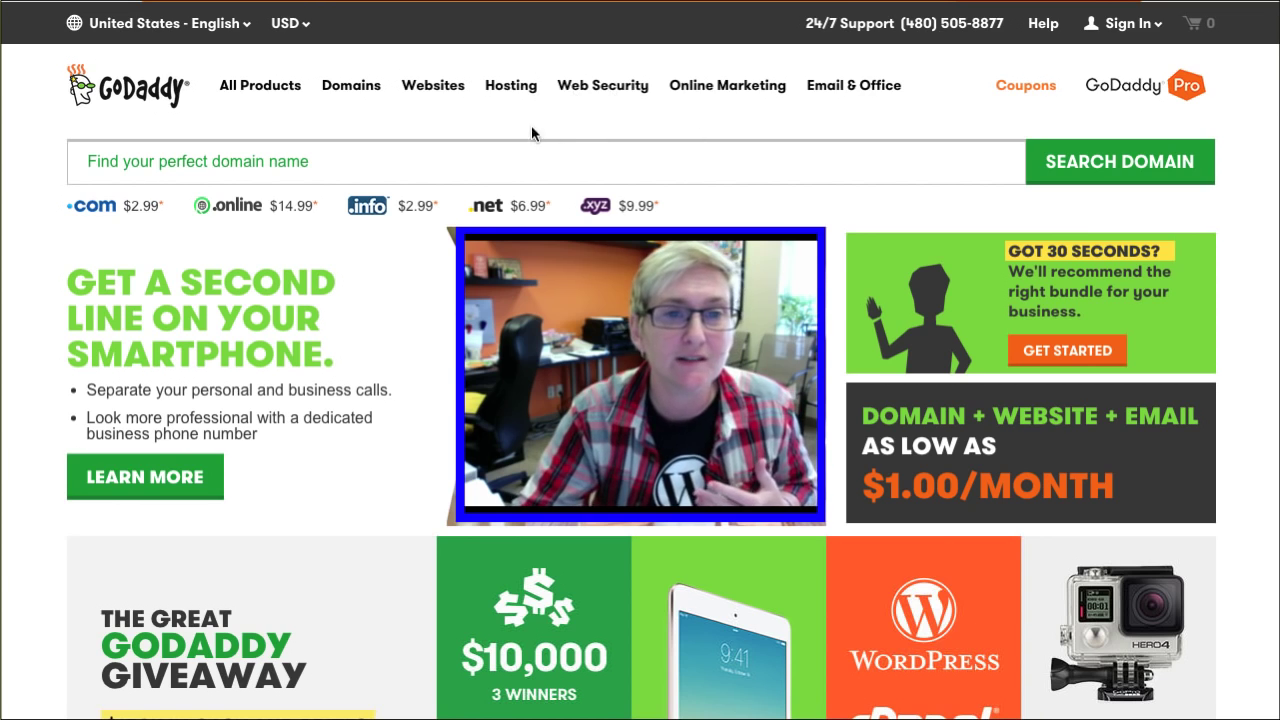
# Open GoDaddy's Hosting menu listing Web Hosting, WordPress Hosting, Dedicated IP and server options
pyautogui.click(510, 86)
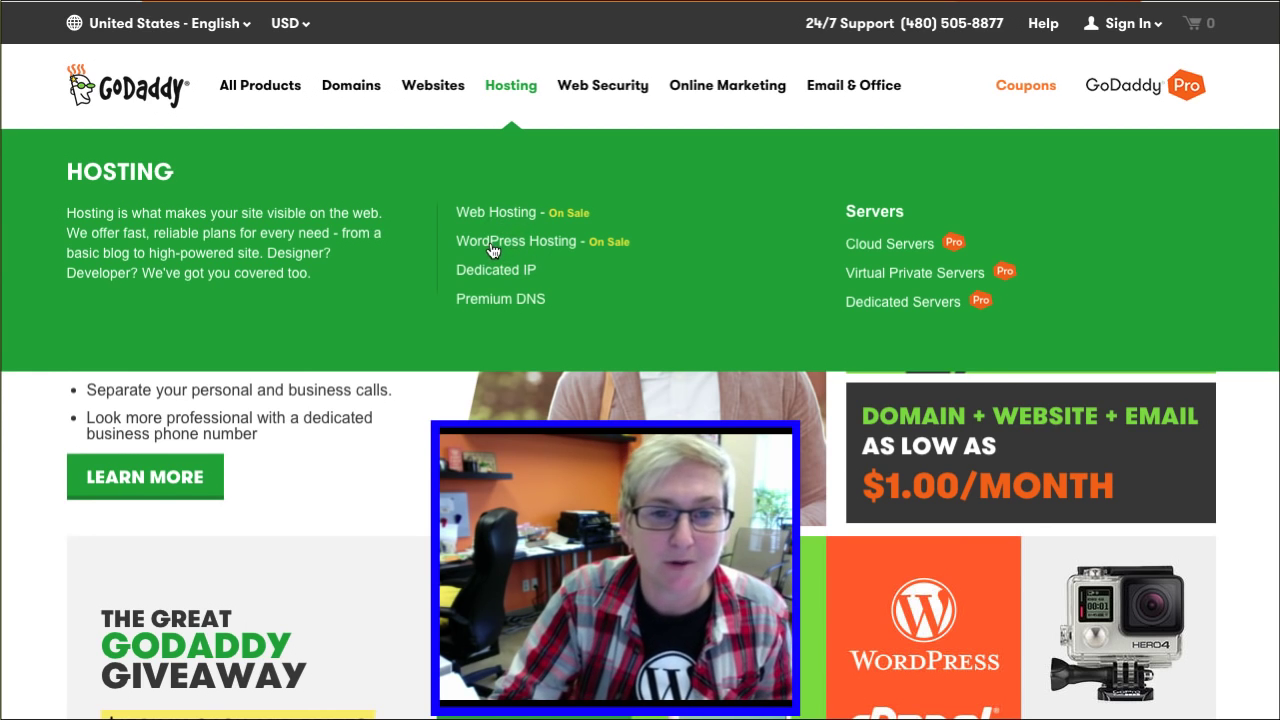
# Go to the Managed WordPress Hosting page and view its plans from $3.99/mo
pyautogui.click(492, 250)
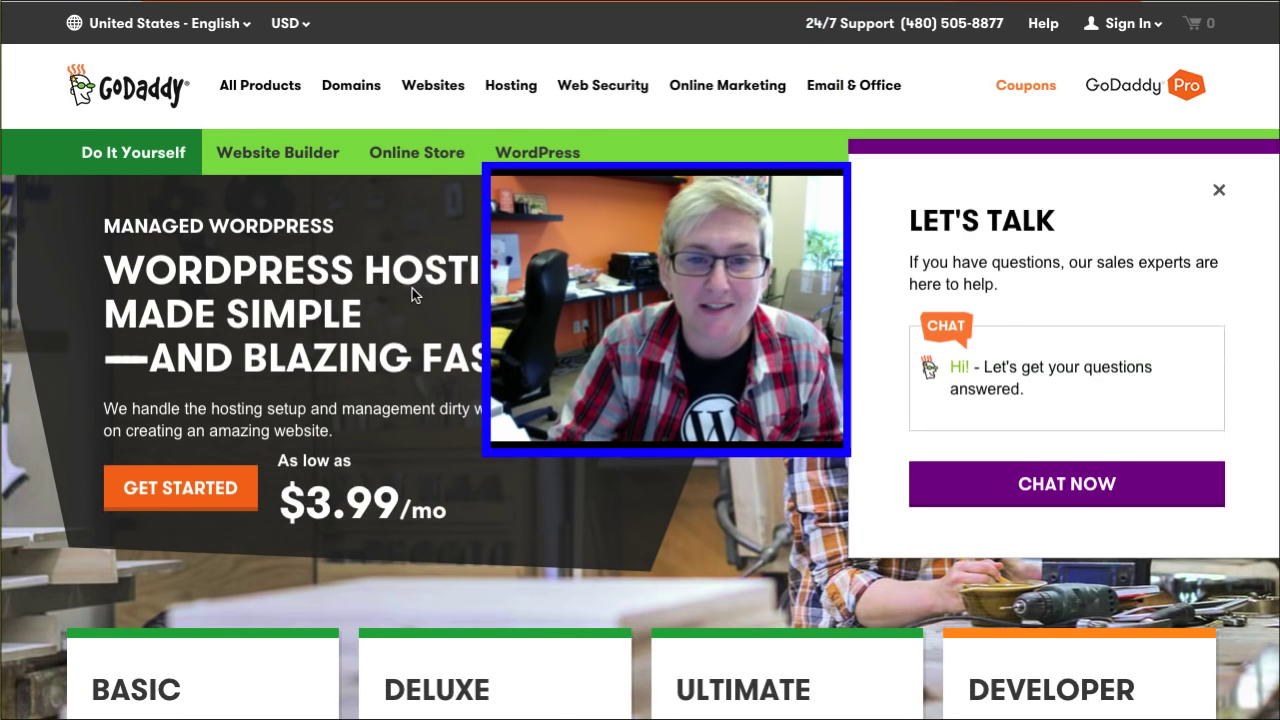
pyautogui.scroll(-5, 658, 335)
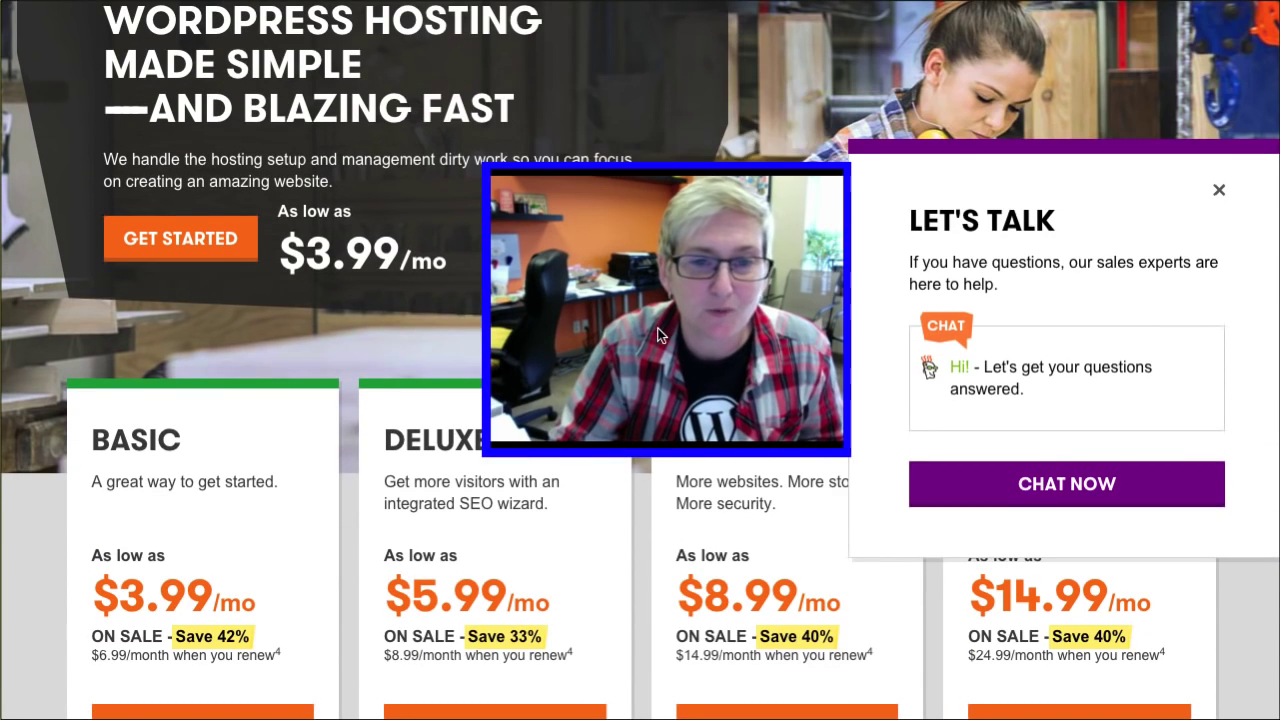
# Dismiss the Let's Talk chat popup and scroll to the Basic through Developer plan cards
pyautogui.click(1219, 191)
pyautogui.scroll(-1, 881, 280)
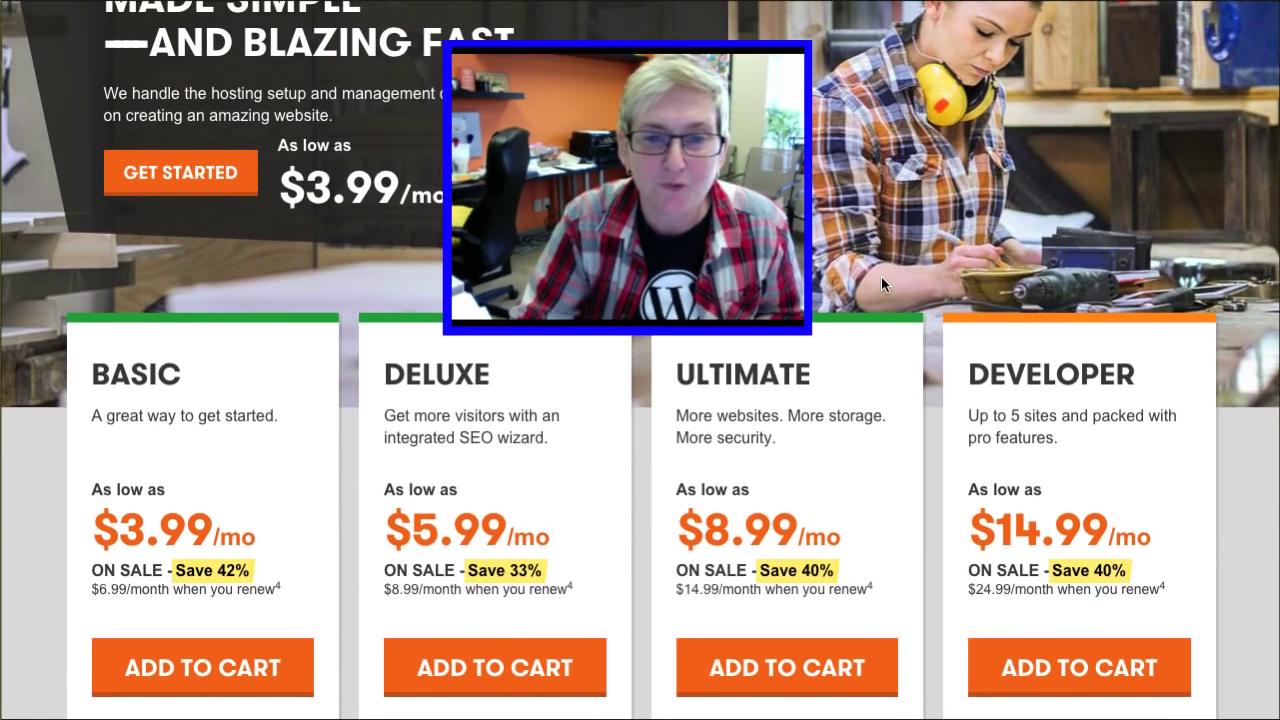
pyautogui.scroll(-1, 881, 276)
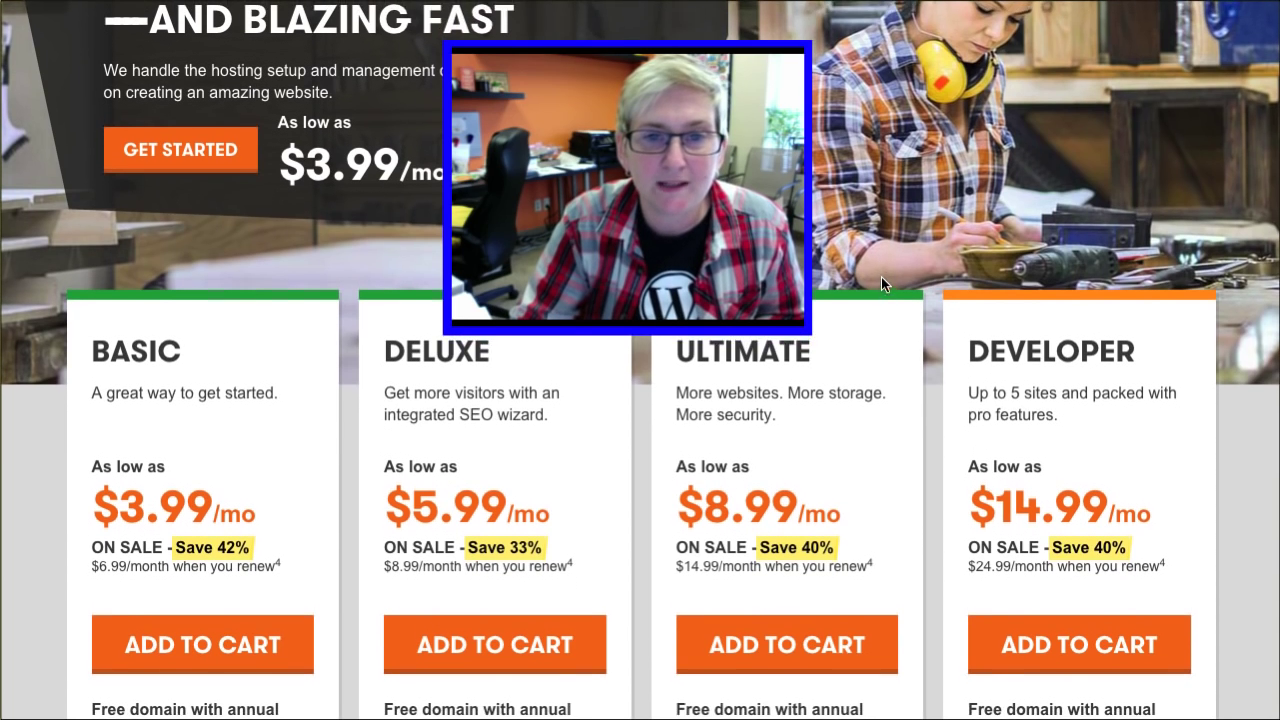
pyautogui.scroll(1, 881, 277)
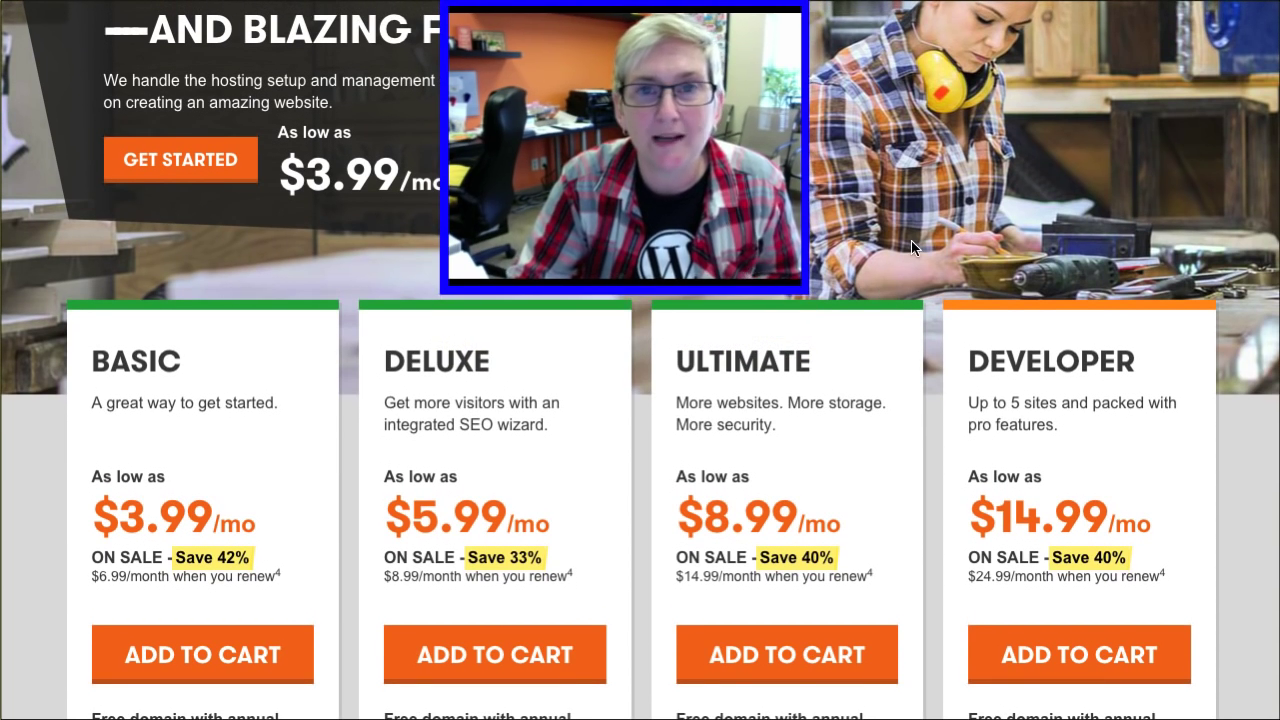
pyautogui.scroll(-1, 911, 240)
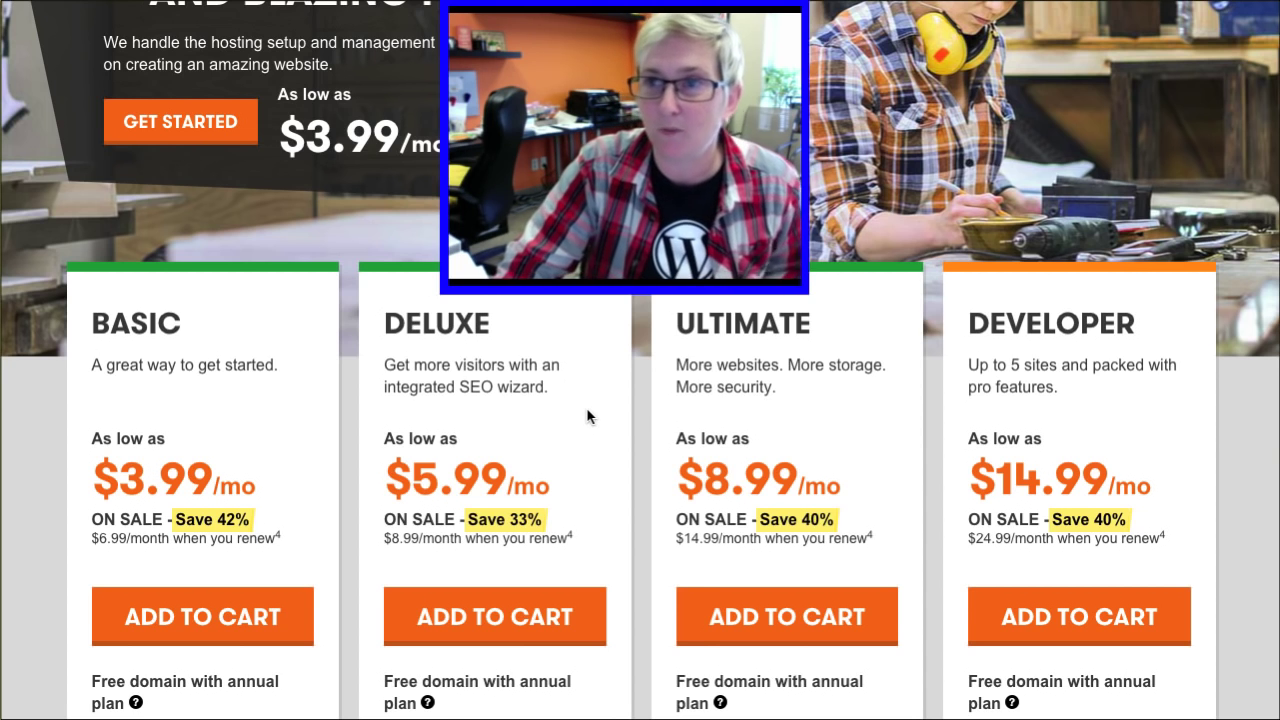
pyautogui.scroll(-1, 587, 417)
pyautogui.scroll(-1, 587, 417)
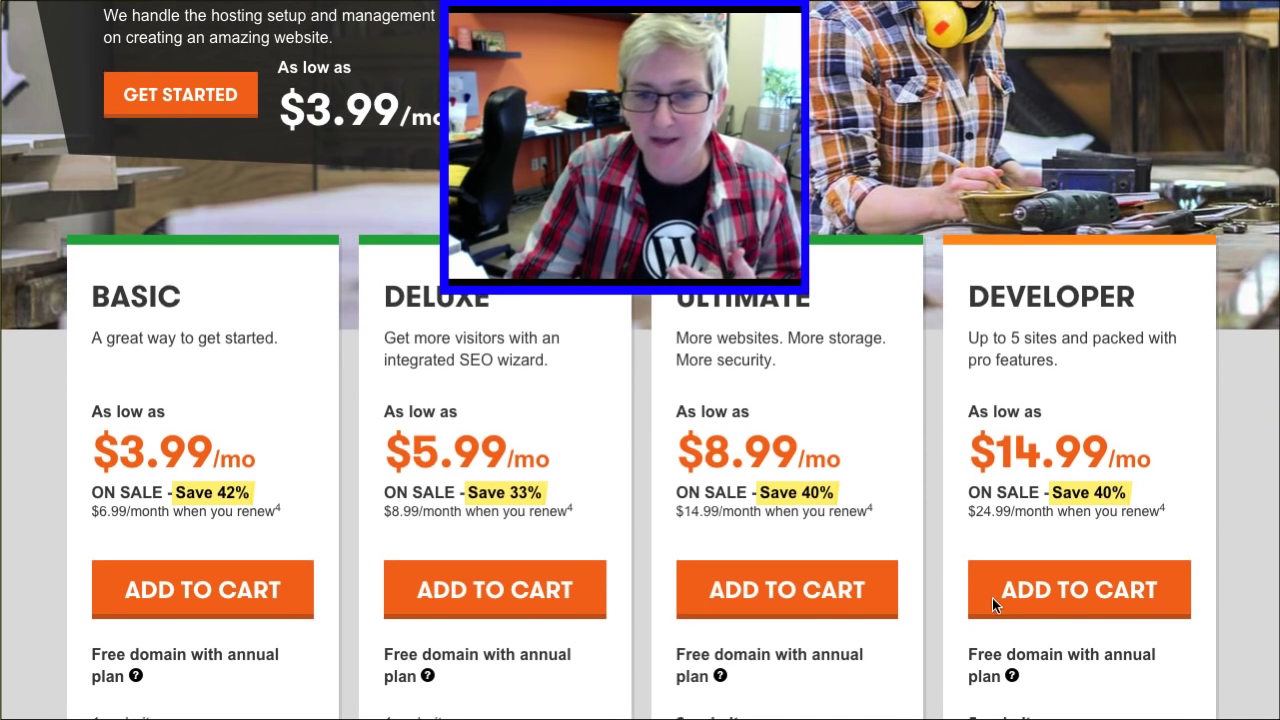
pyautogui.scroll(-2, 990, 600)
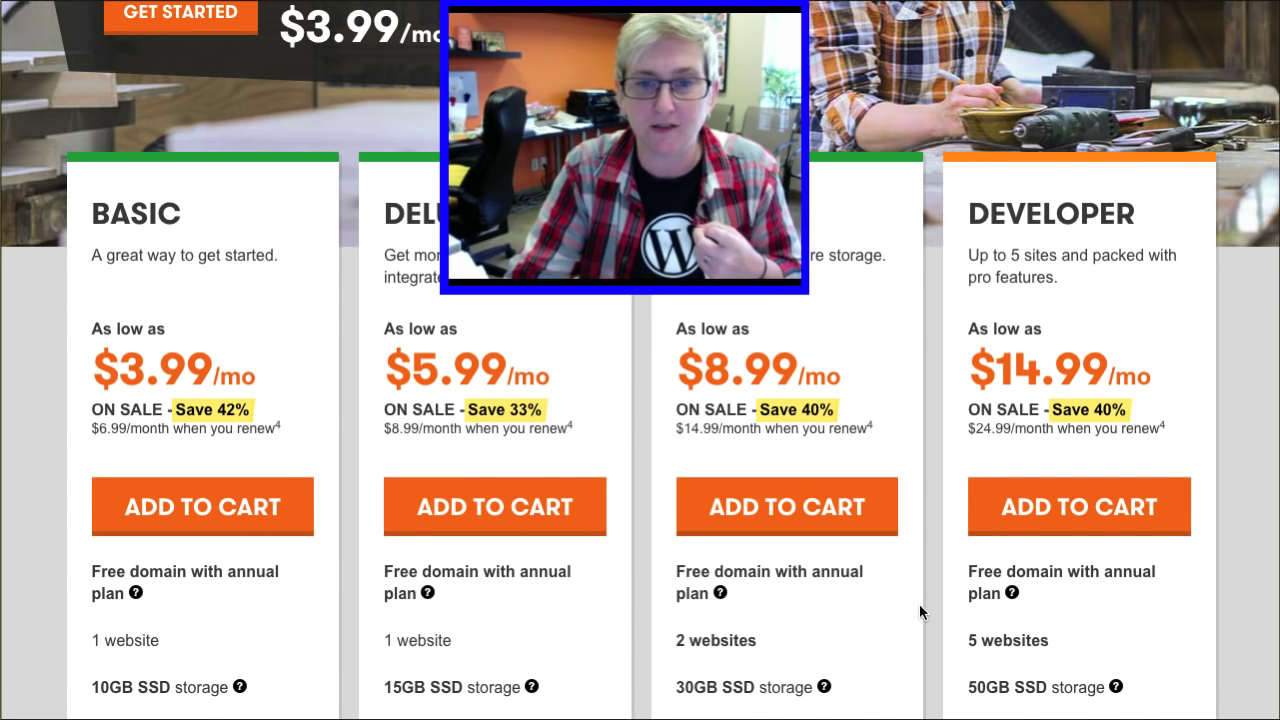
pyautogui.scroll(-1, 920, 600)
pyautogui.scroll(3, 920, 600)
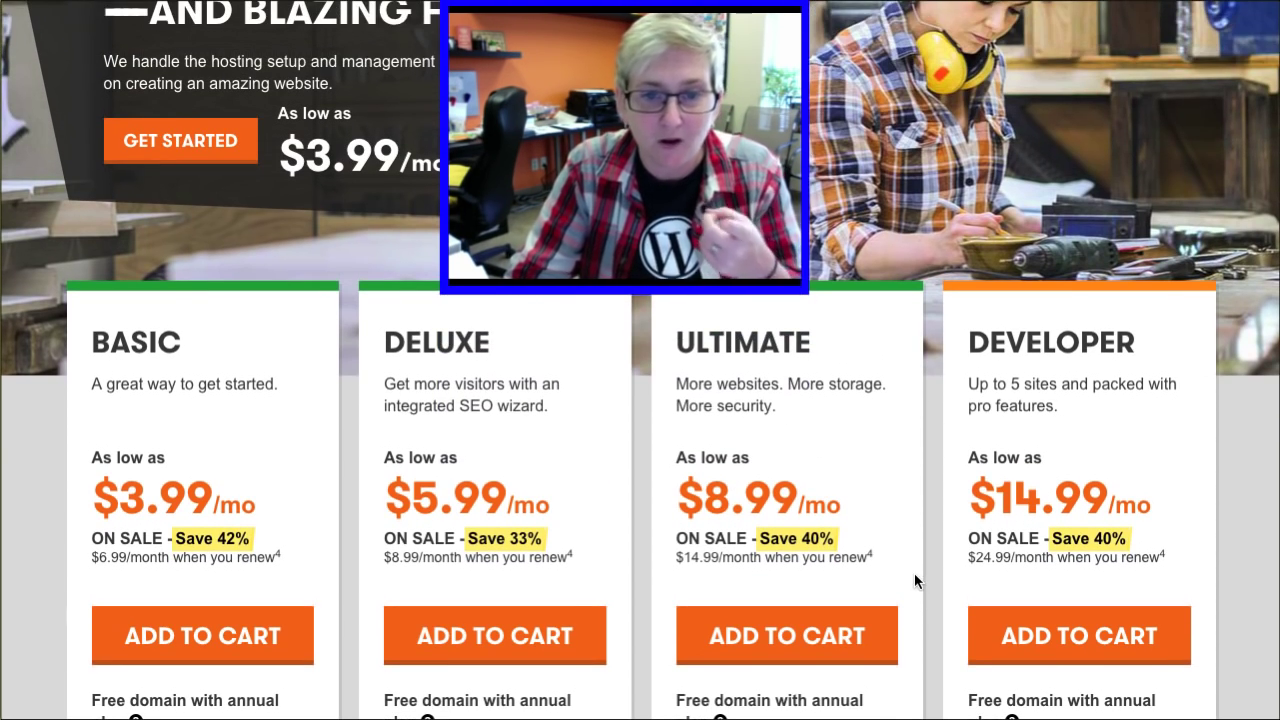
pyautogui.scroll(-2, 914, 578)
pyautogui.scroll(1, 862, 655)
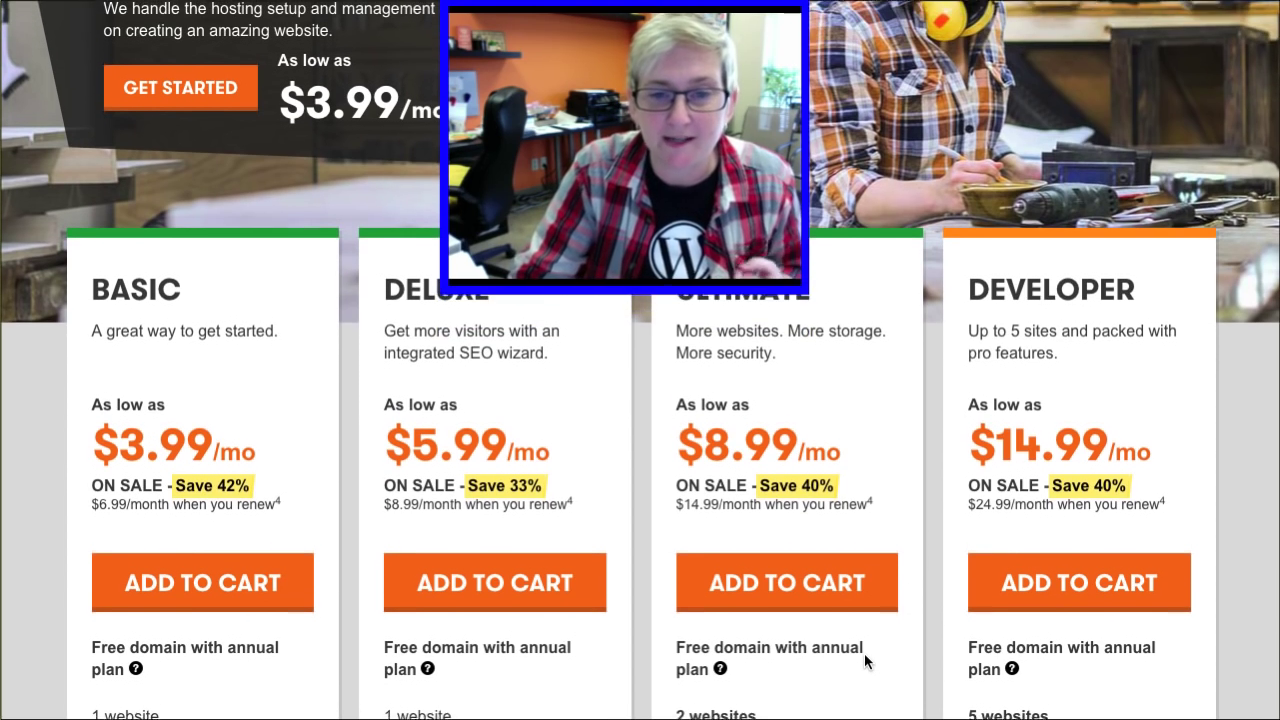
pyautogui.scroll(1, 874, 660)
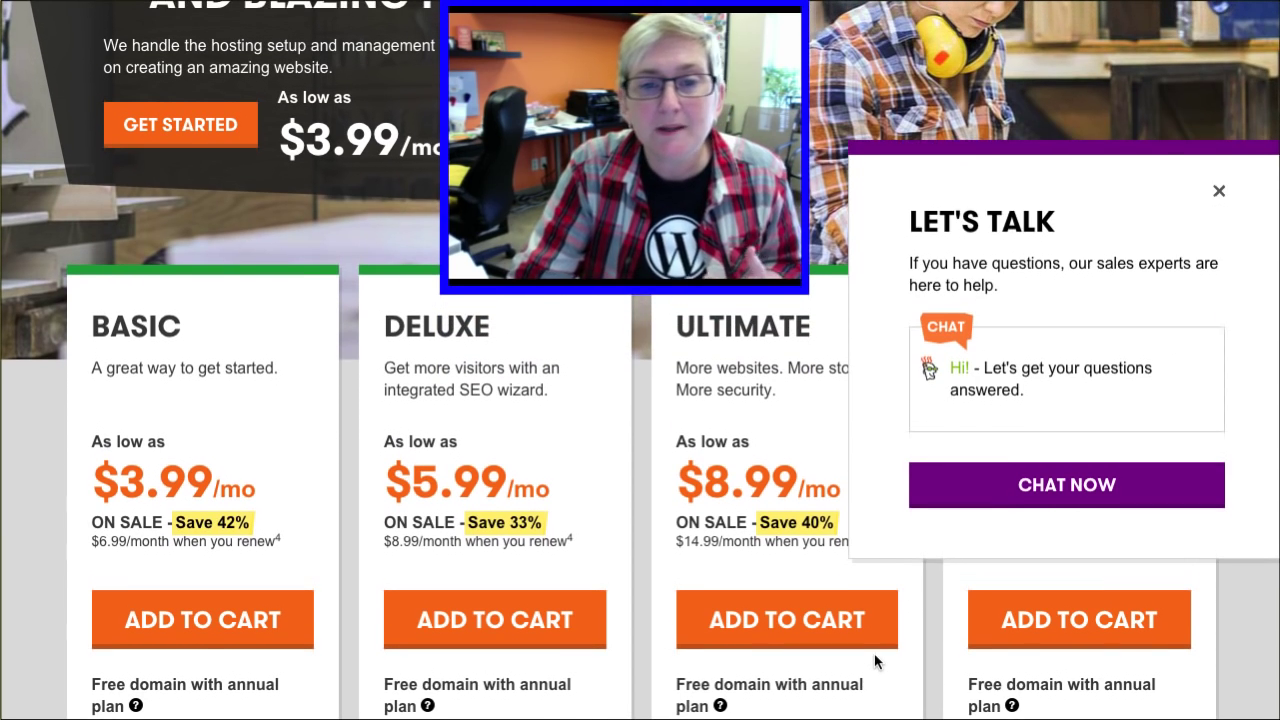
pyautogui.click(1219, 190)
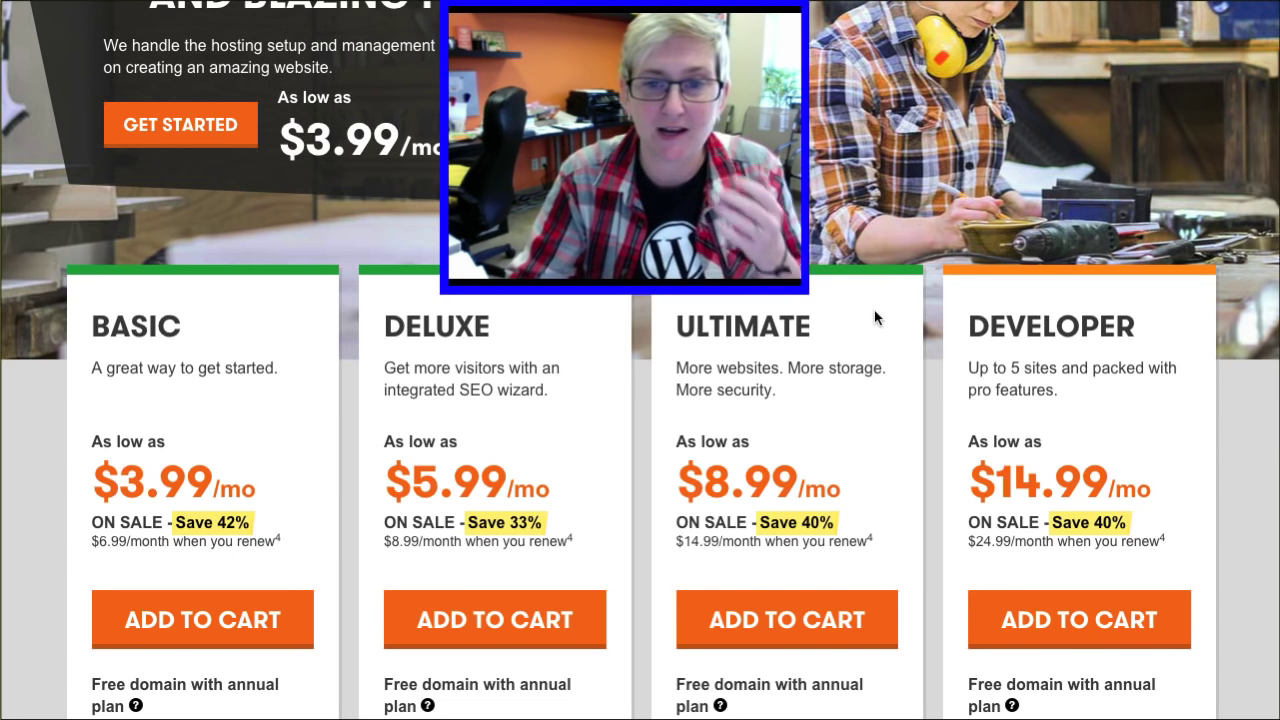
# Review the plan feature lists, highlighting the One-click staging site feature
pyautogui.scroll(-1, 874, 316)
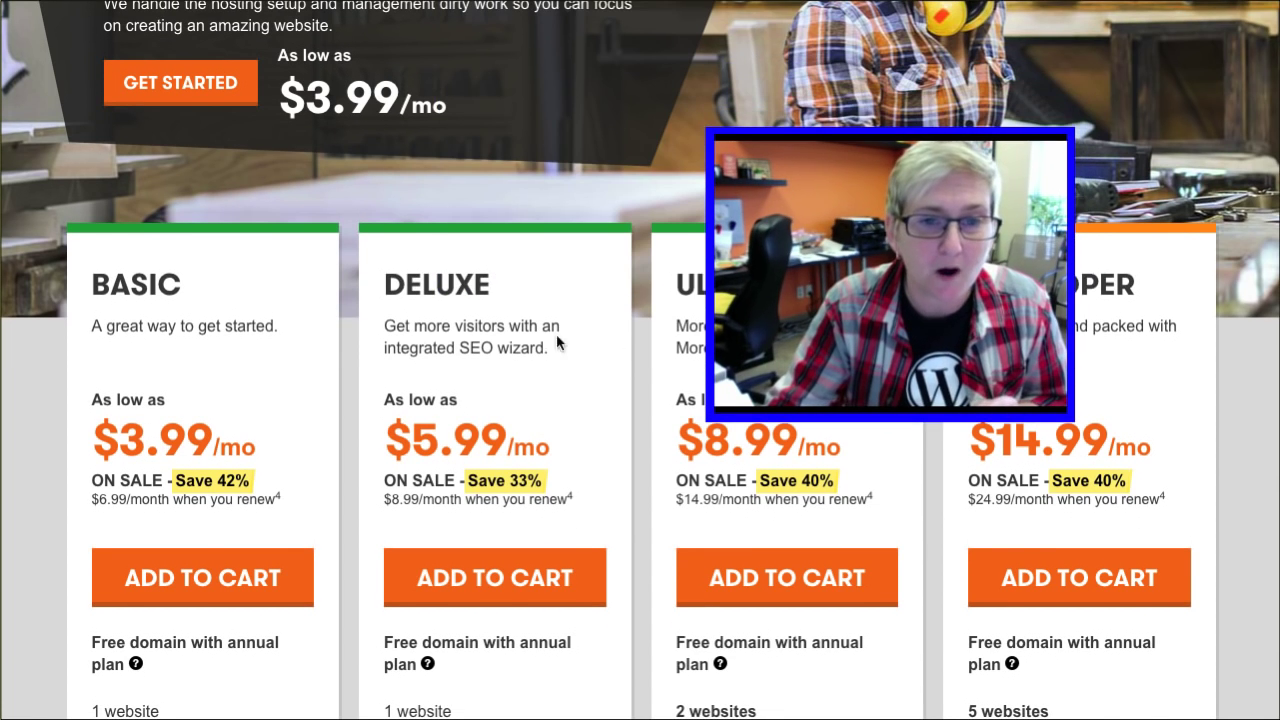
pyautogui.scroll(-2, 550, 330)
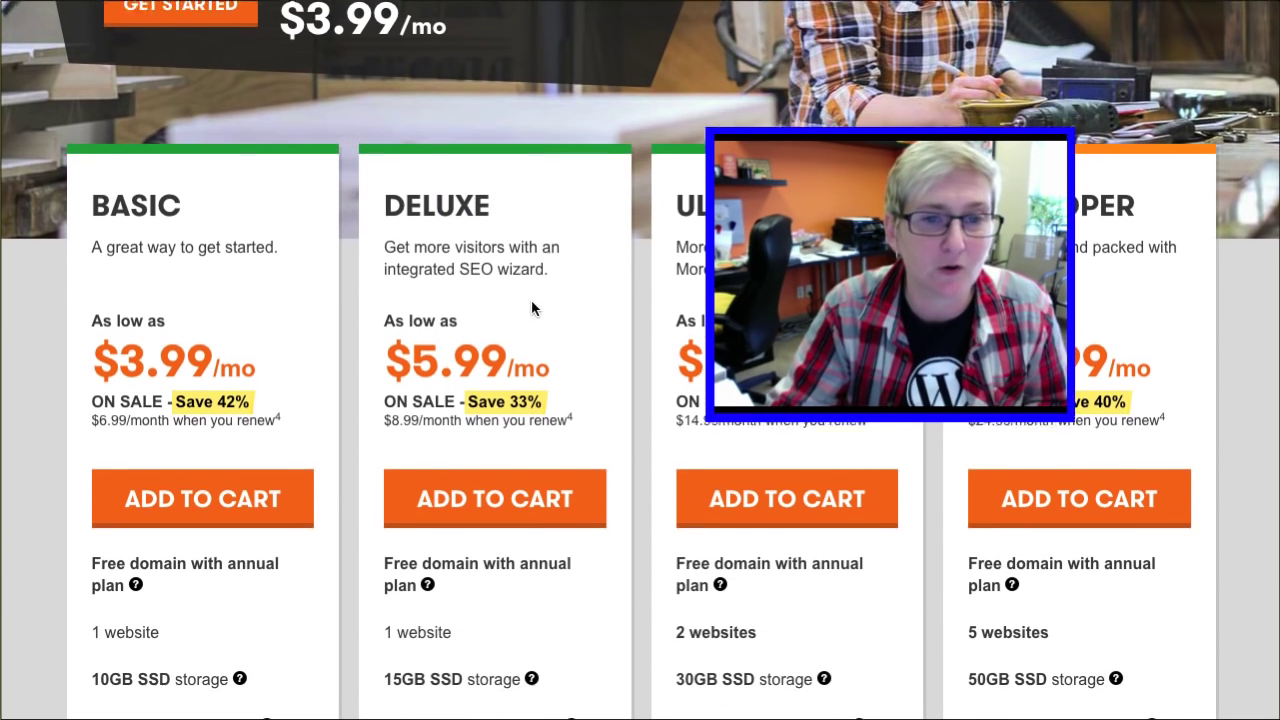
pyautogui.scroll(-1, 574, 301)
pyautogui.scroll(-2, 500, 302)
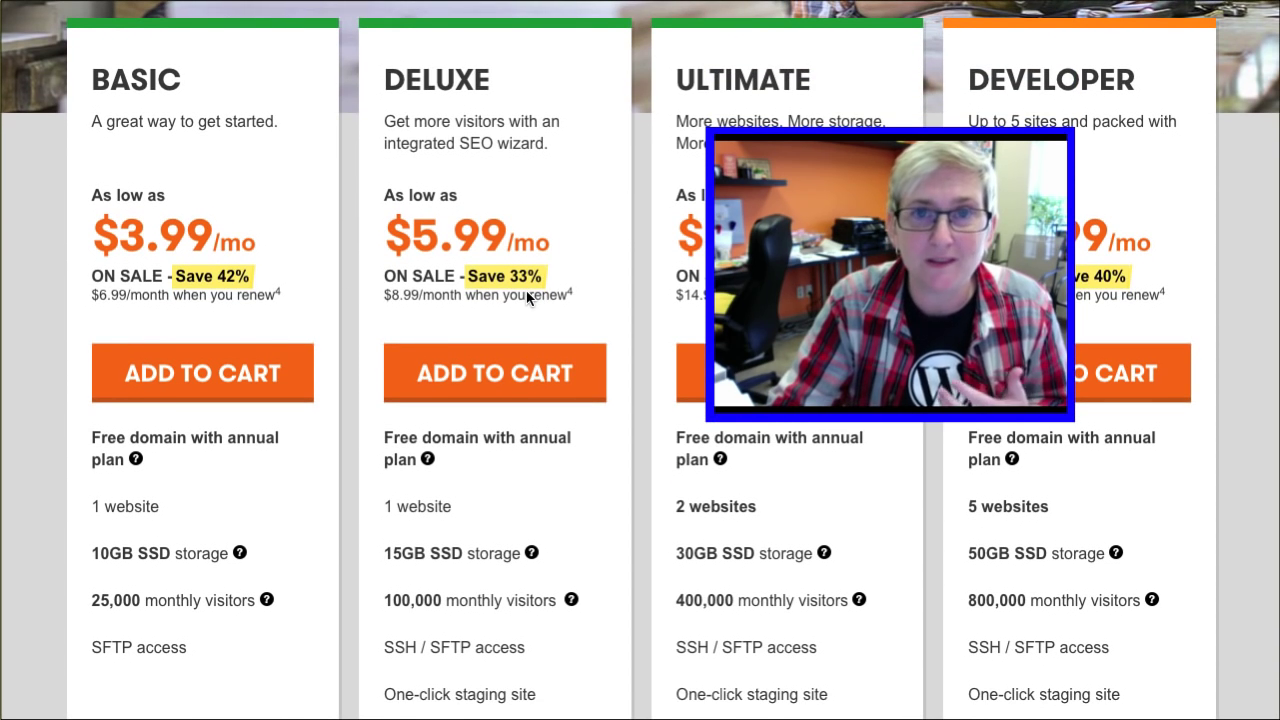
pyautogui.scroll(-2, 553, 297)
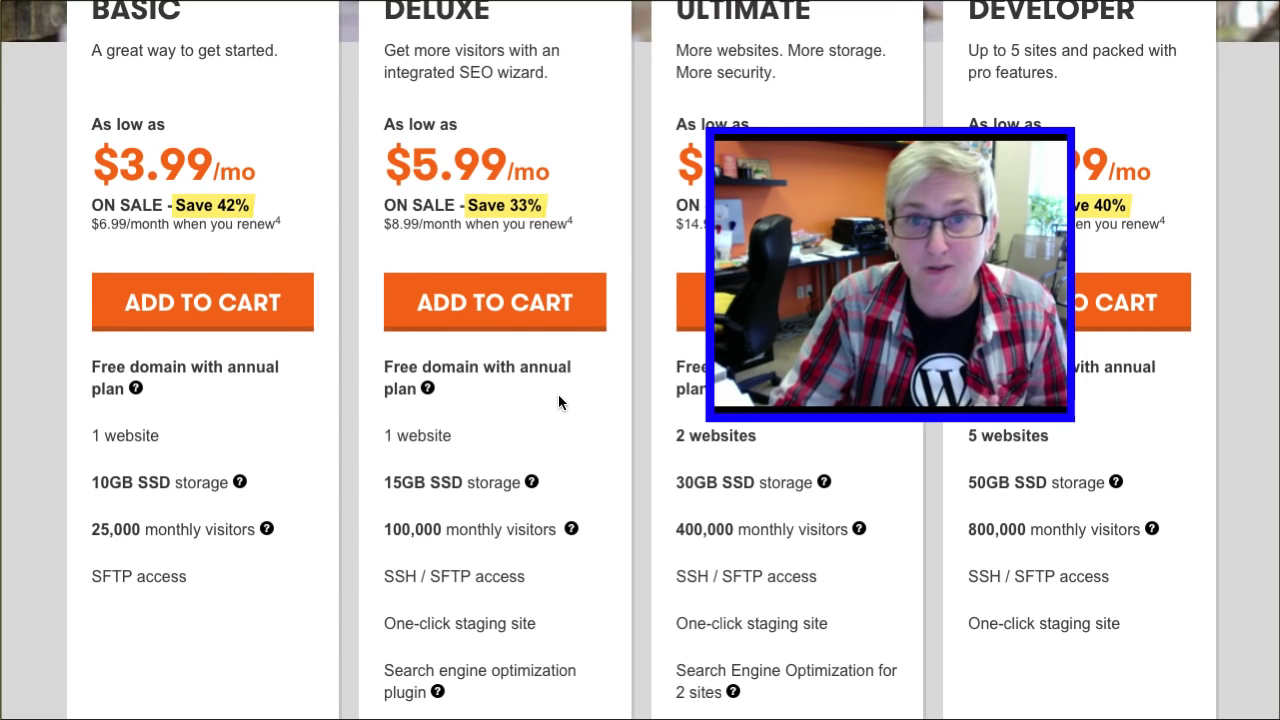
pyautogui.scroll(-1, 557, 401)
pyautogui.scroll(-1, 557, 401)
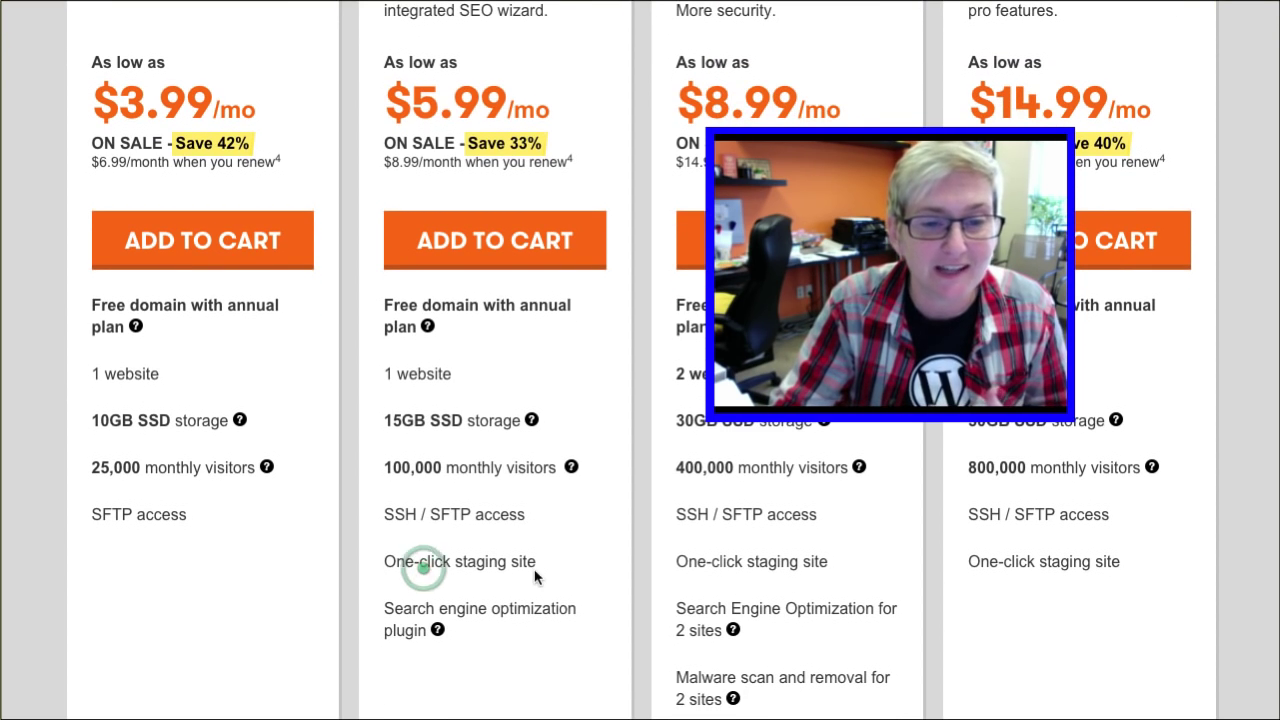
pyautogui.tripleClick(525, 562)
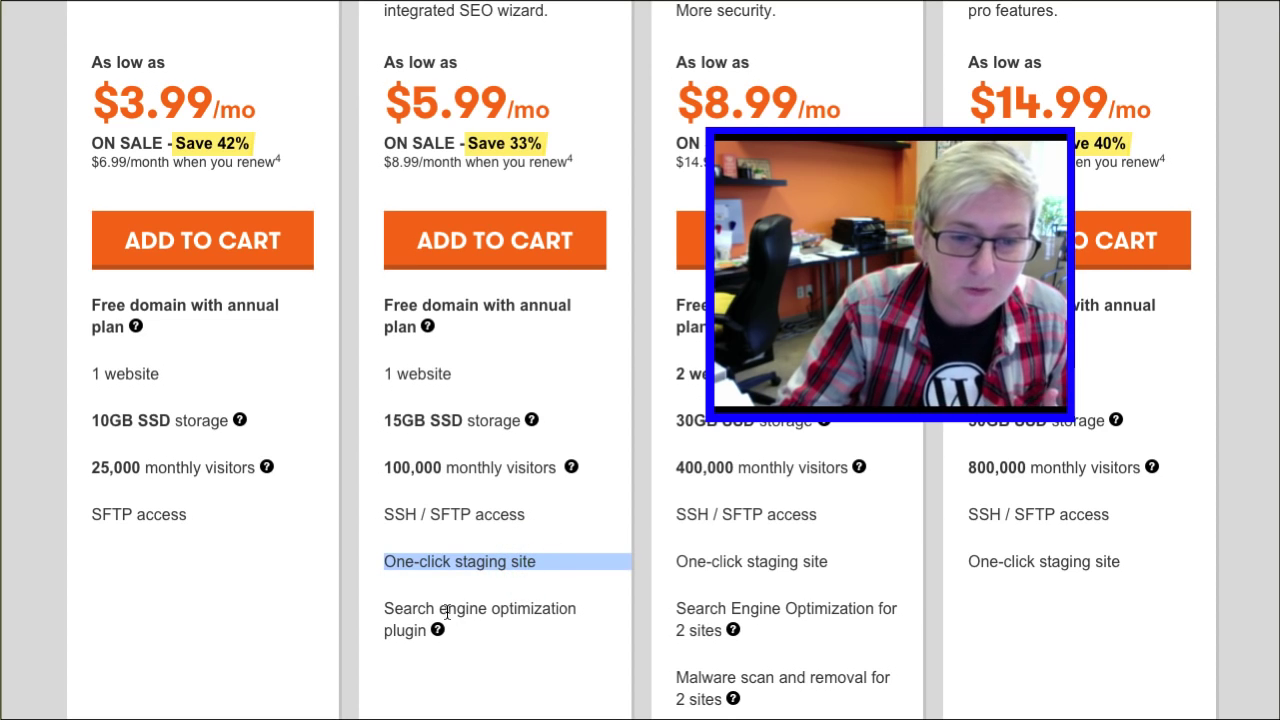
pyautogui.click(467, 614)
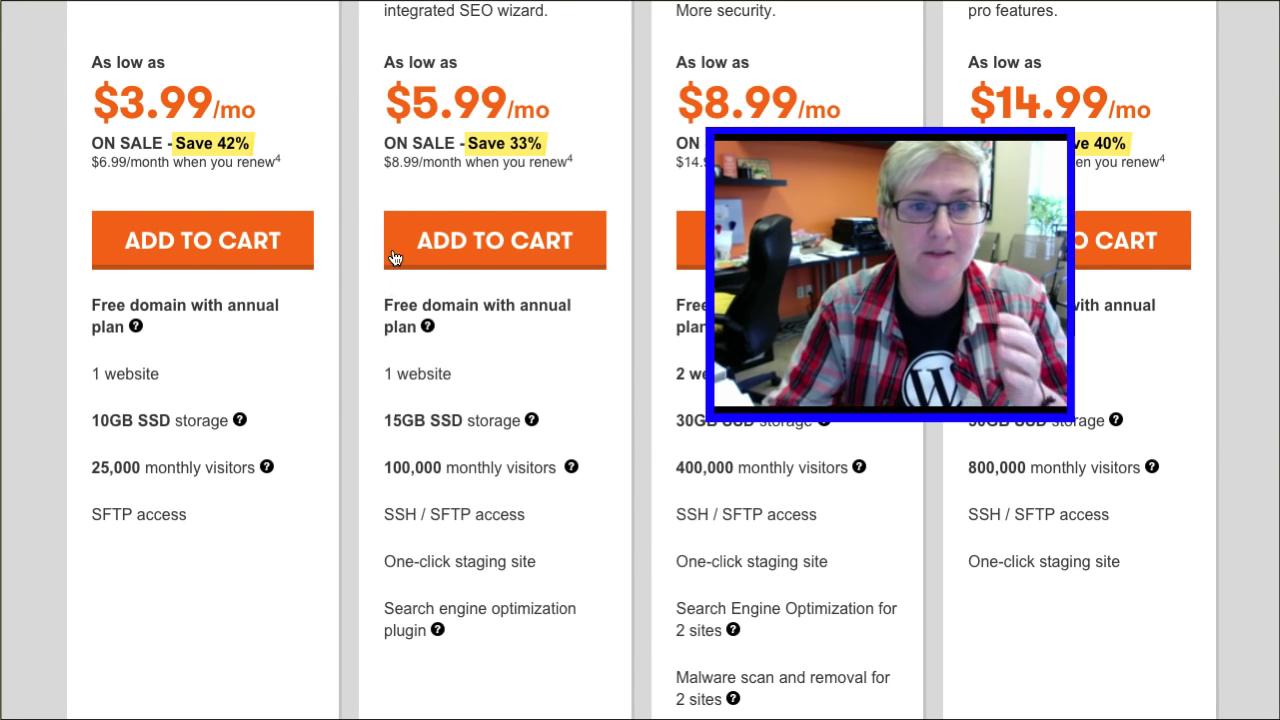
pyautogui.scroll(1, 367, 188)
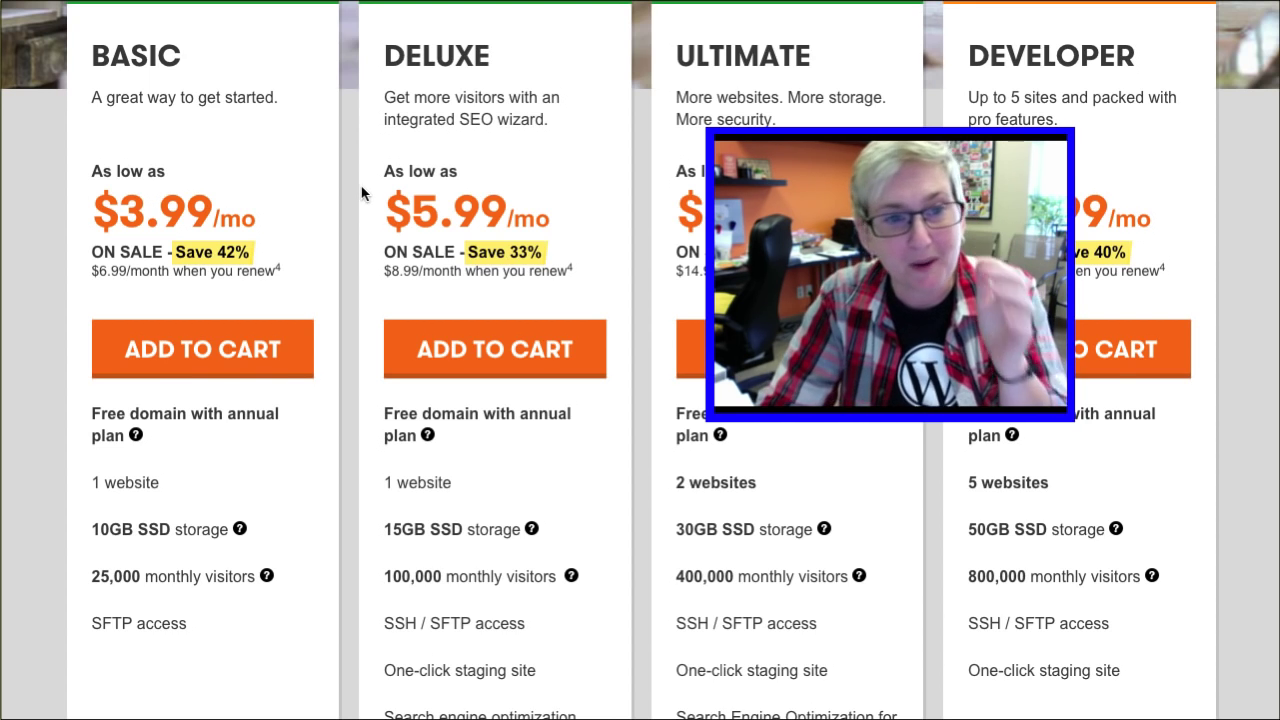
pyautogui.click(199, 352)
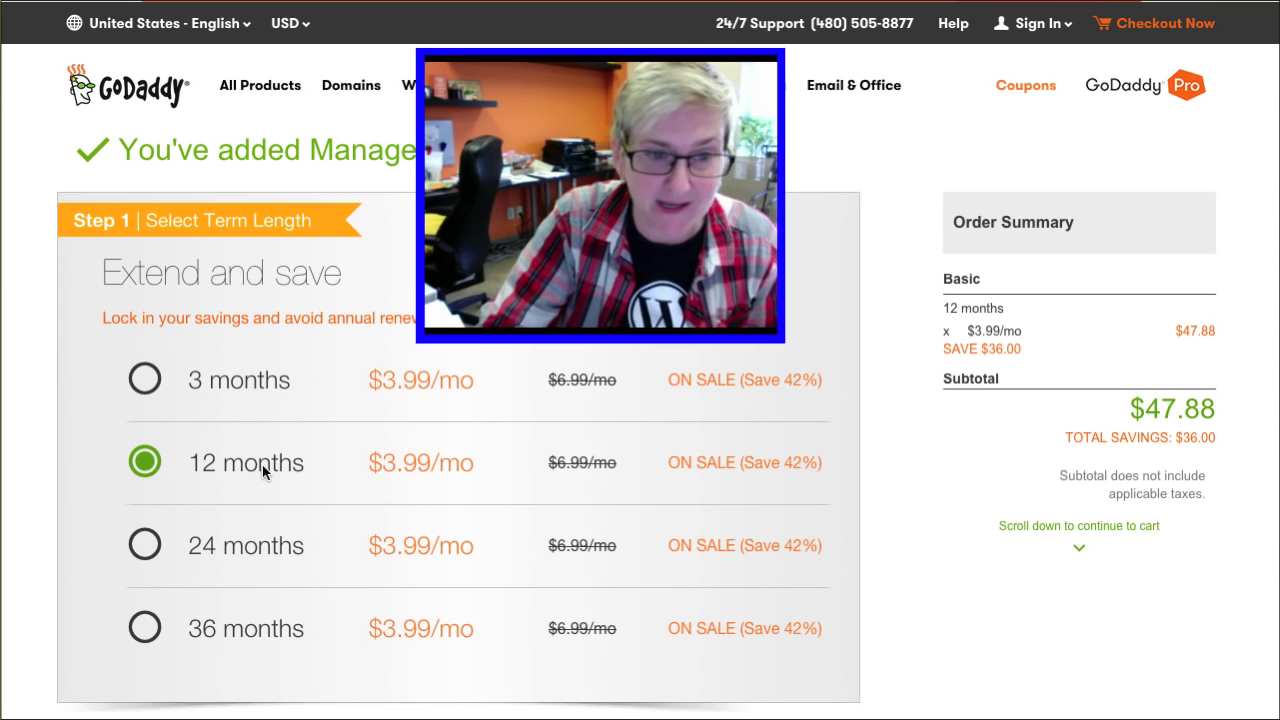
pyautogui.click(1116, 406)
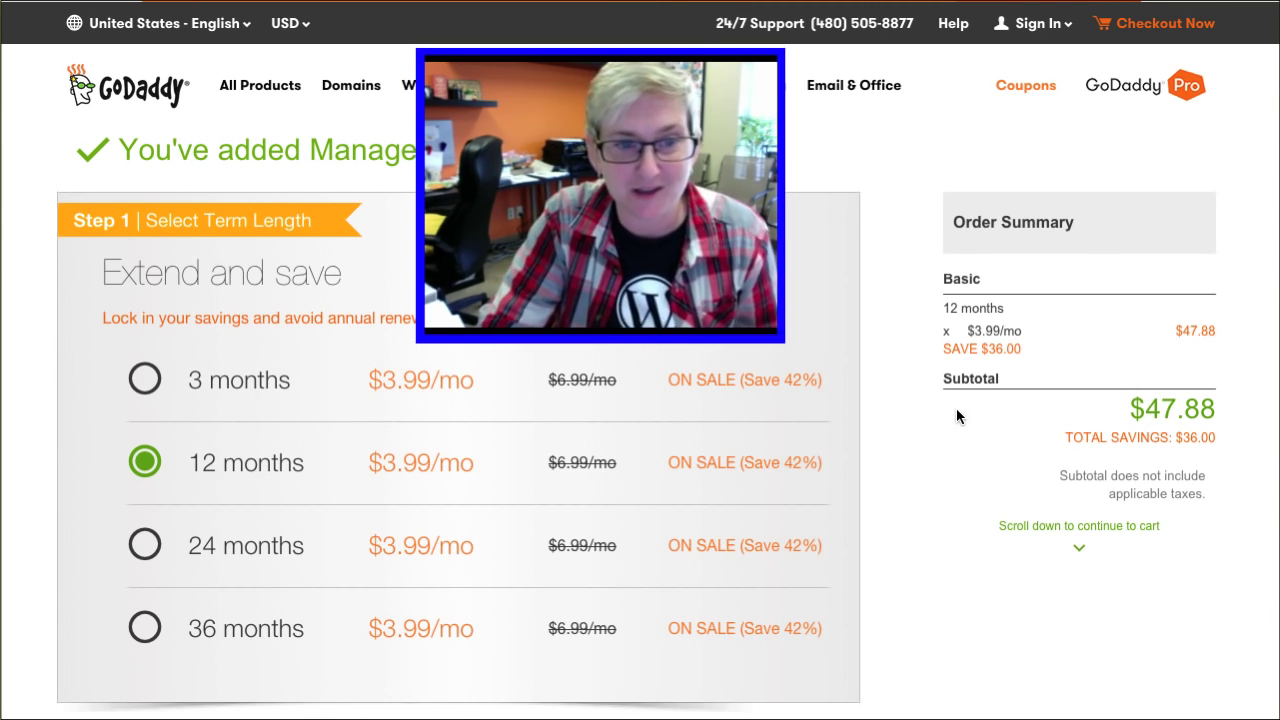
pyautogui.scroll(-3, 935, 411)
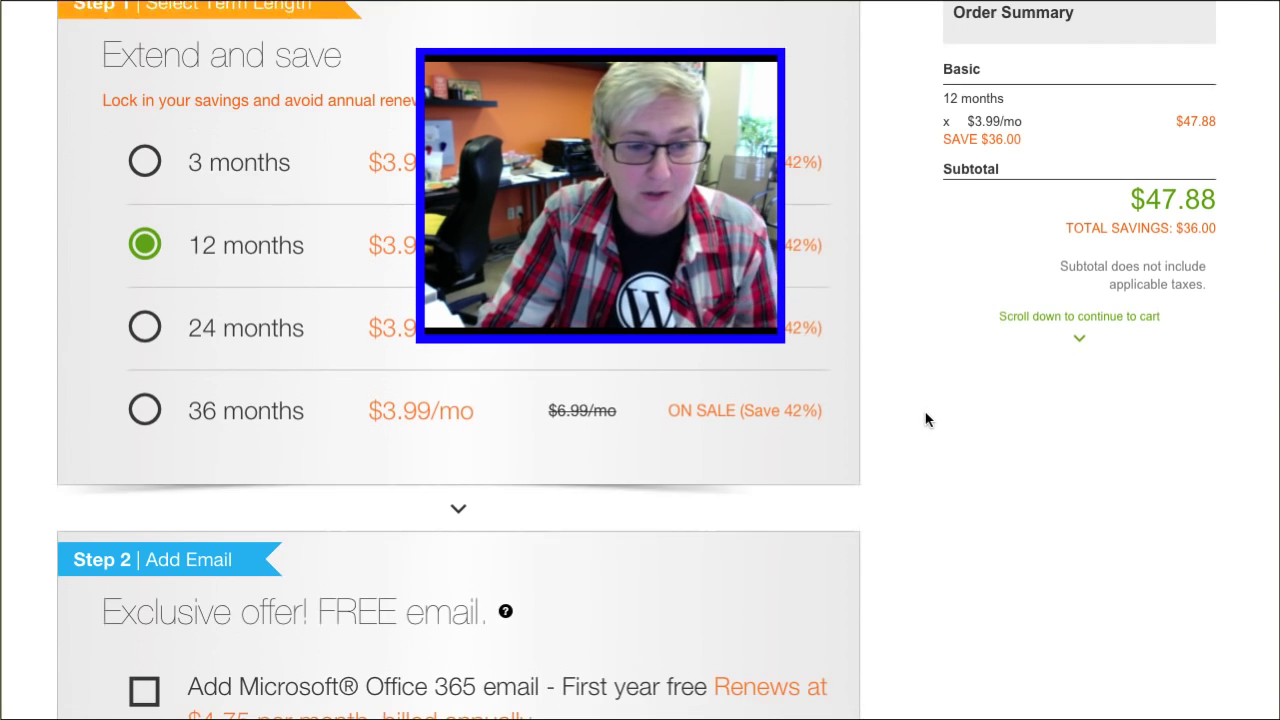
pyautogui.scroll(-1, 925, 419)
pyautogui.scroll(-1, 925, 419)
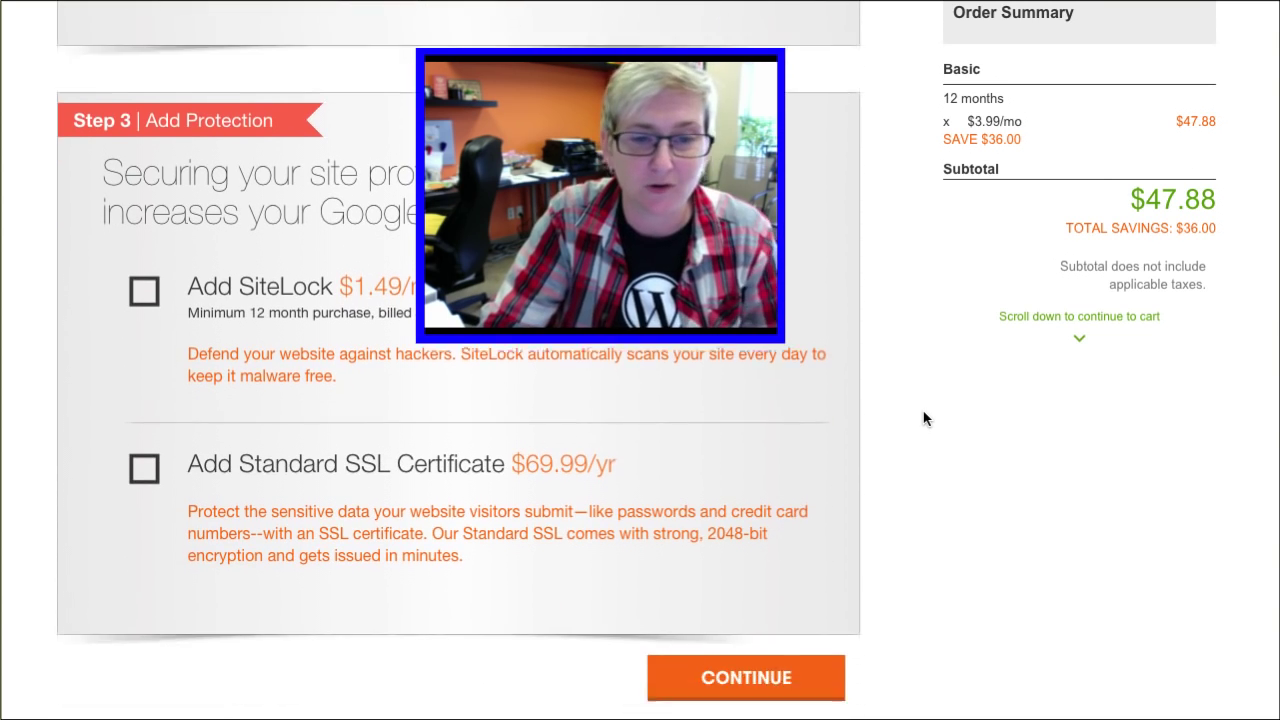
pyautogui.scroll(1, 924, 418)
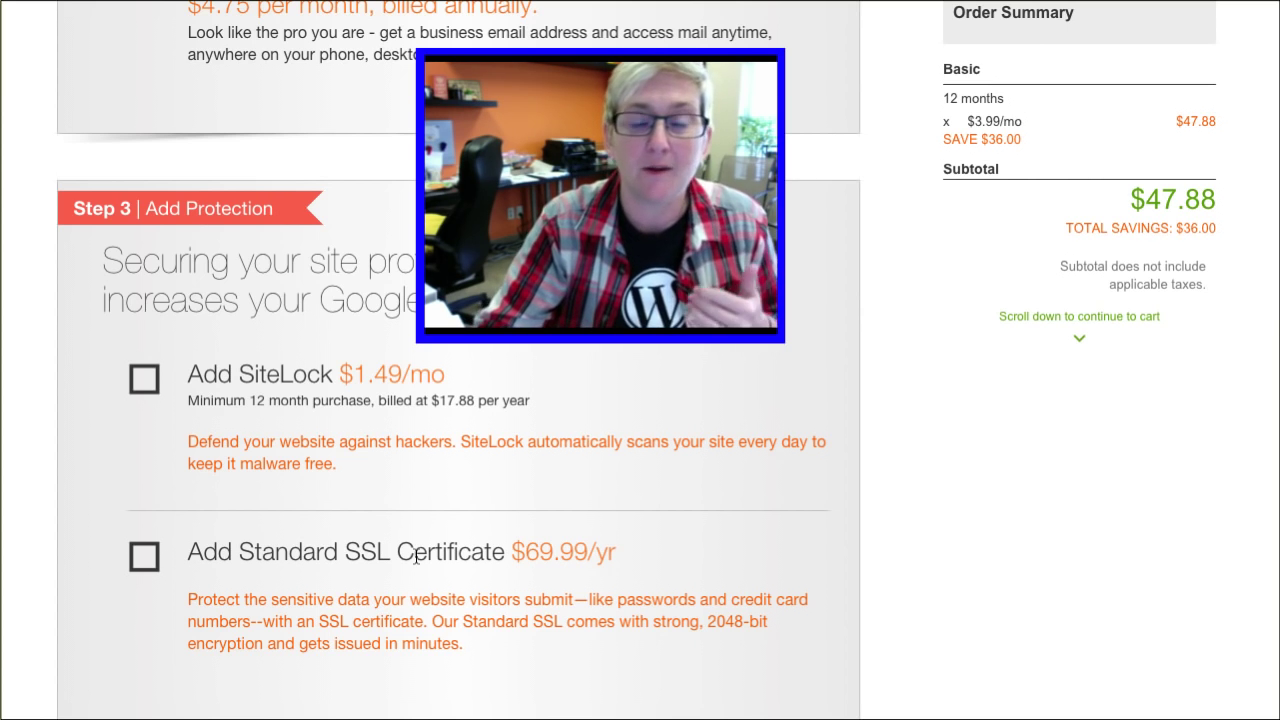
pyautogui.scroll(-2, 425, 556)
pyautogui.scroll(-1, 440, 572)
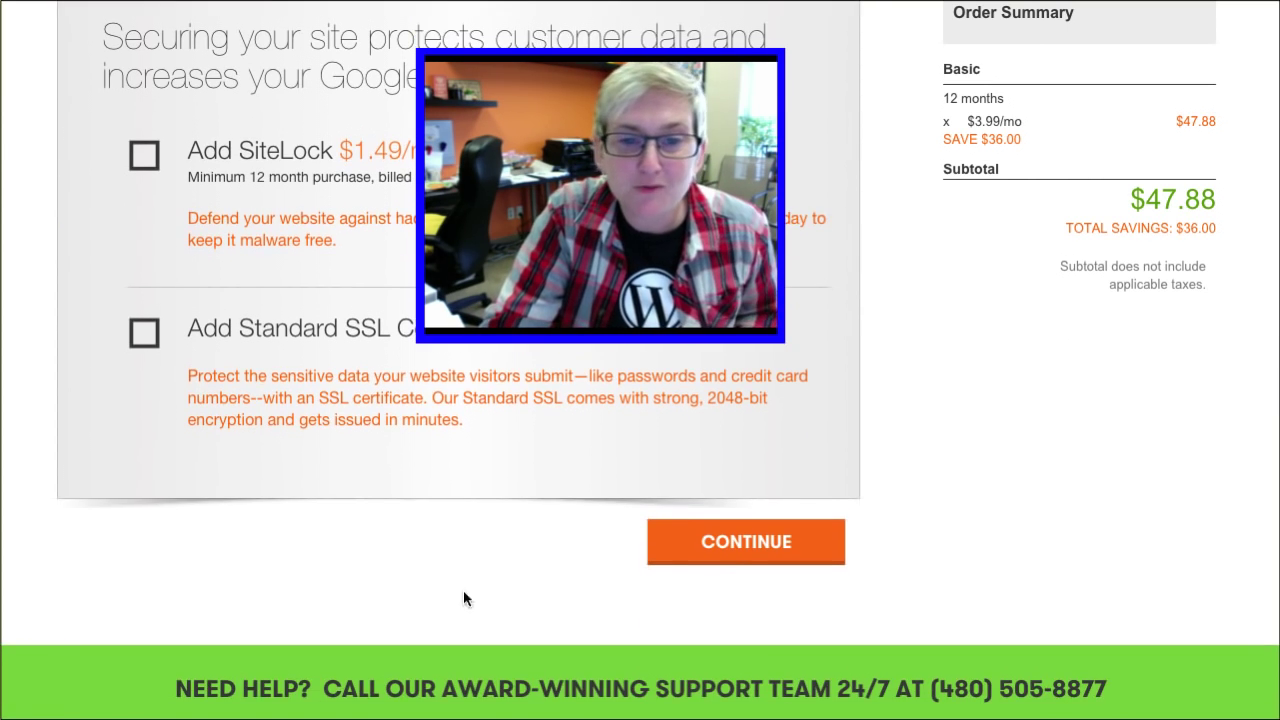
# Skip the add-ons and search for the free domain 50dollarbudget
pyautogui.click(776, 541)
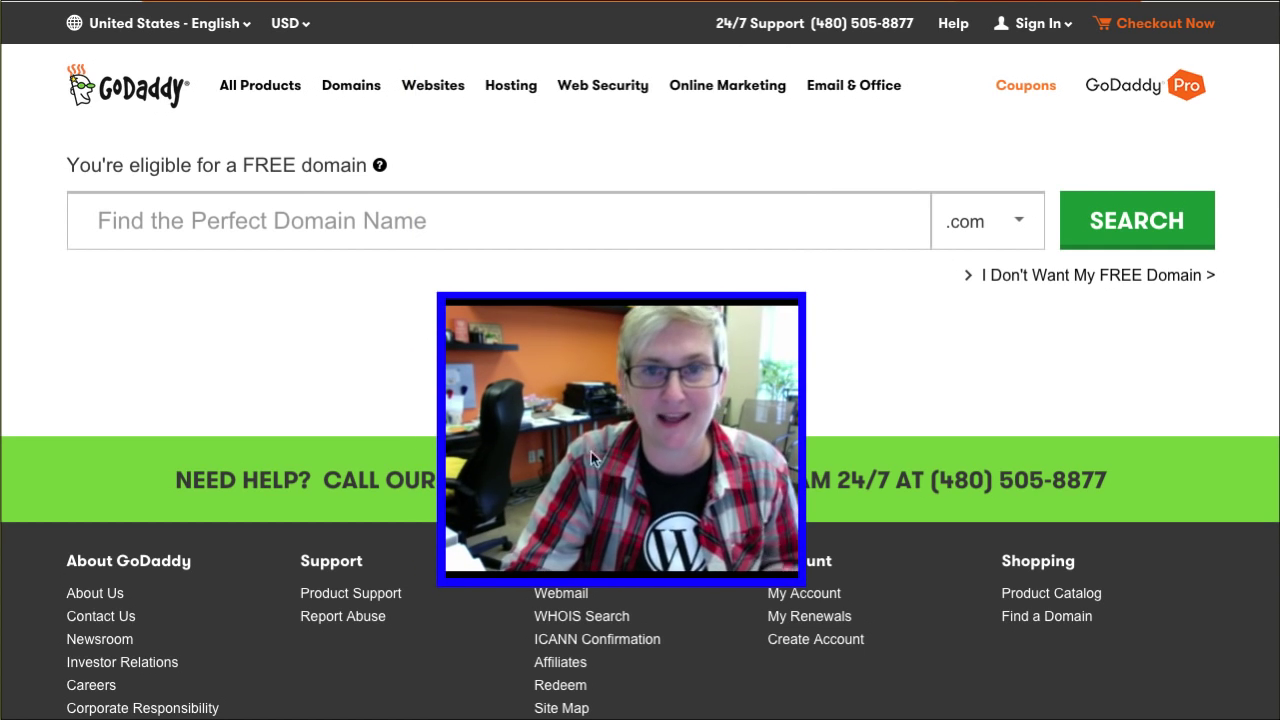
pyautogui.click(336, 226)
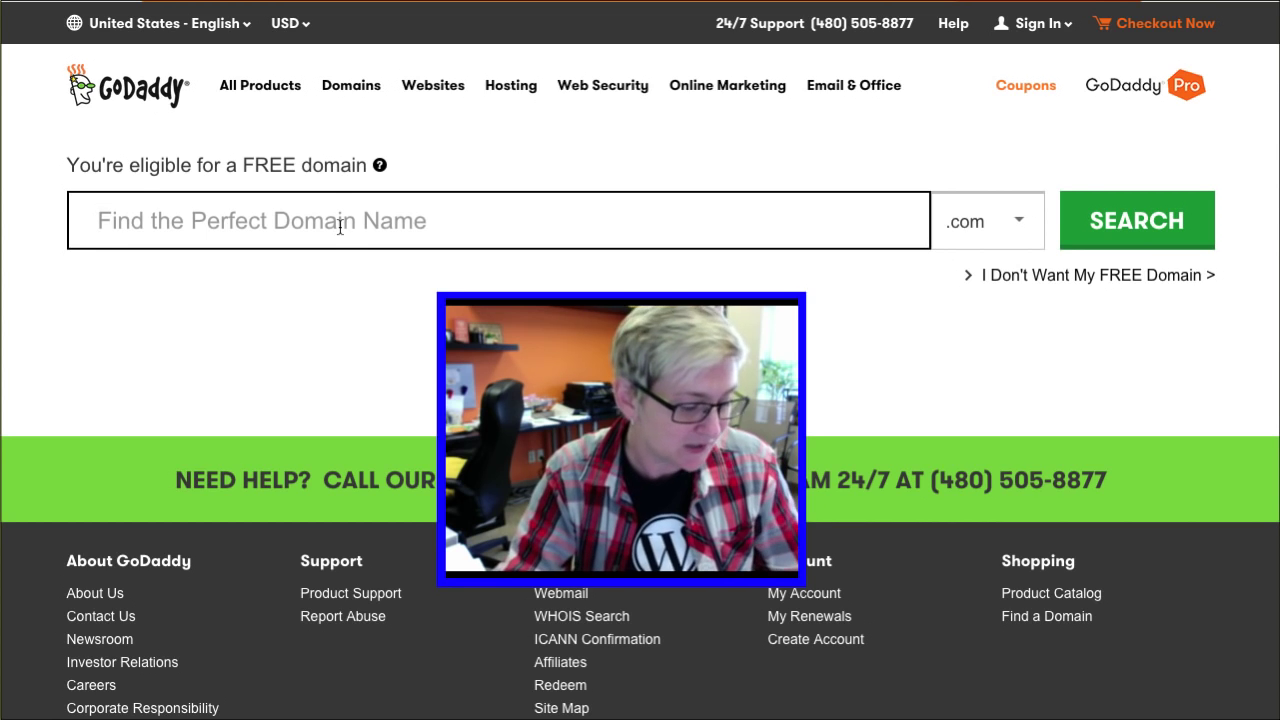
pyautogui.click(331, 219)
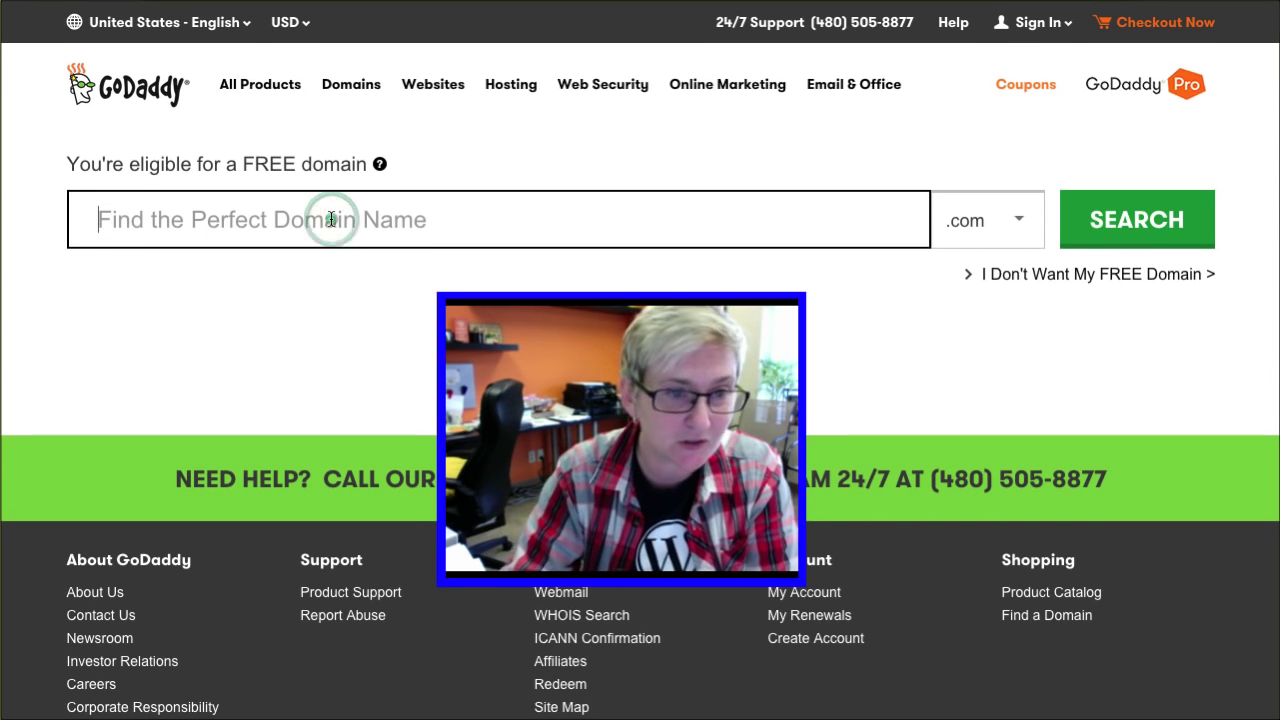
pyautogui.write('50')
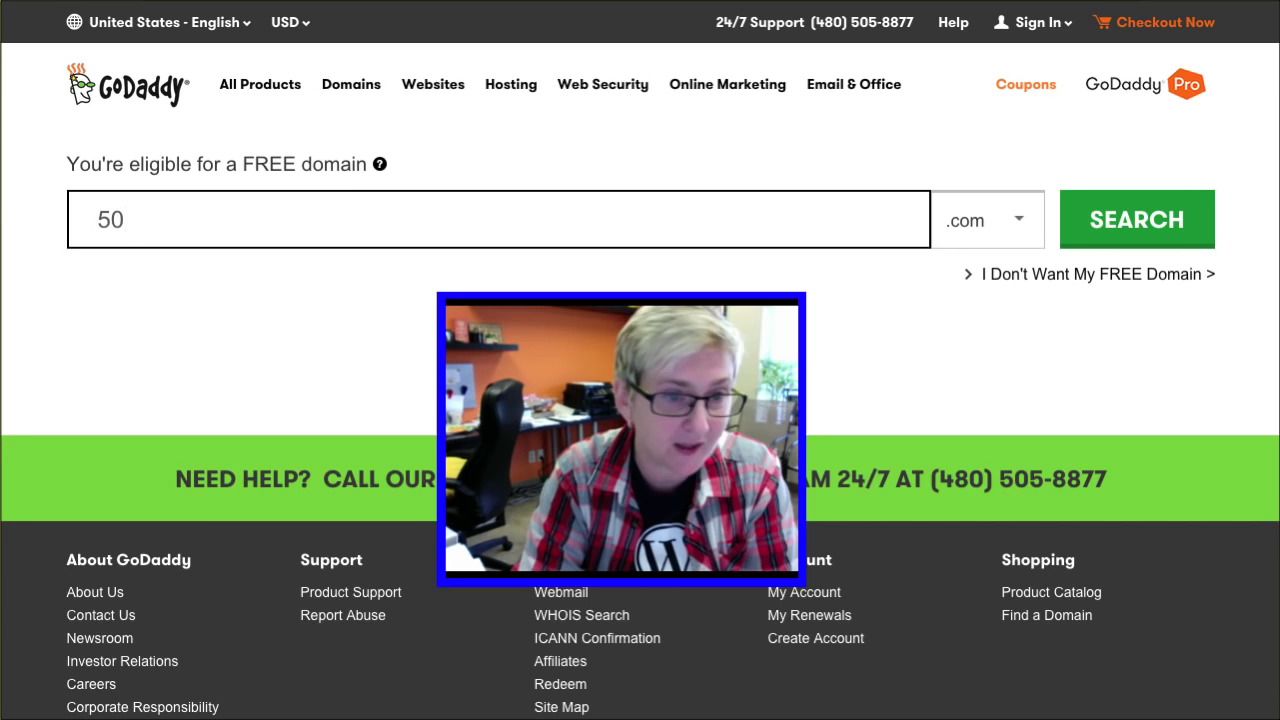
pyautogui.write('dollar')
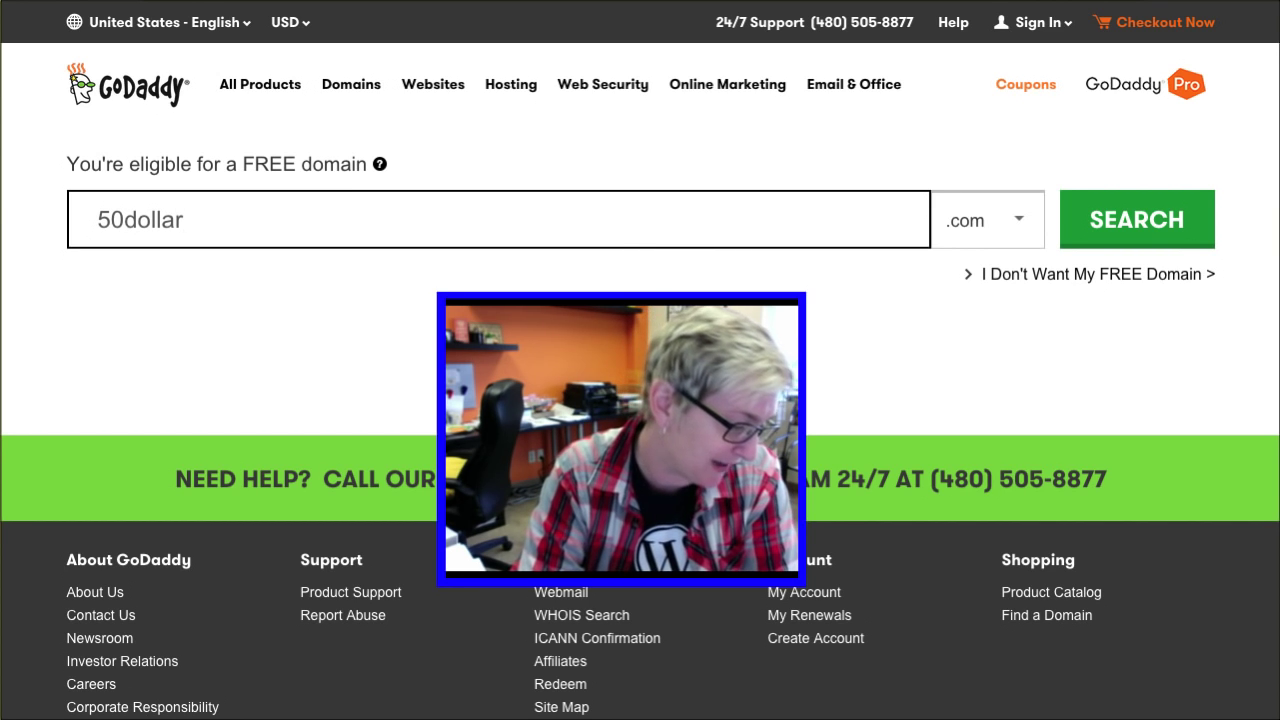
pyautogui.write('budget')
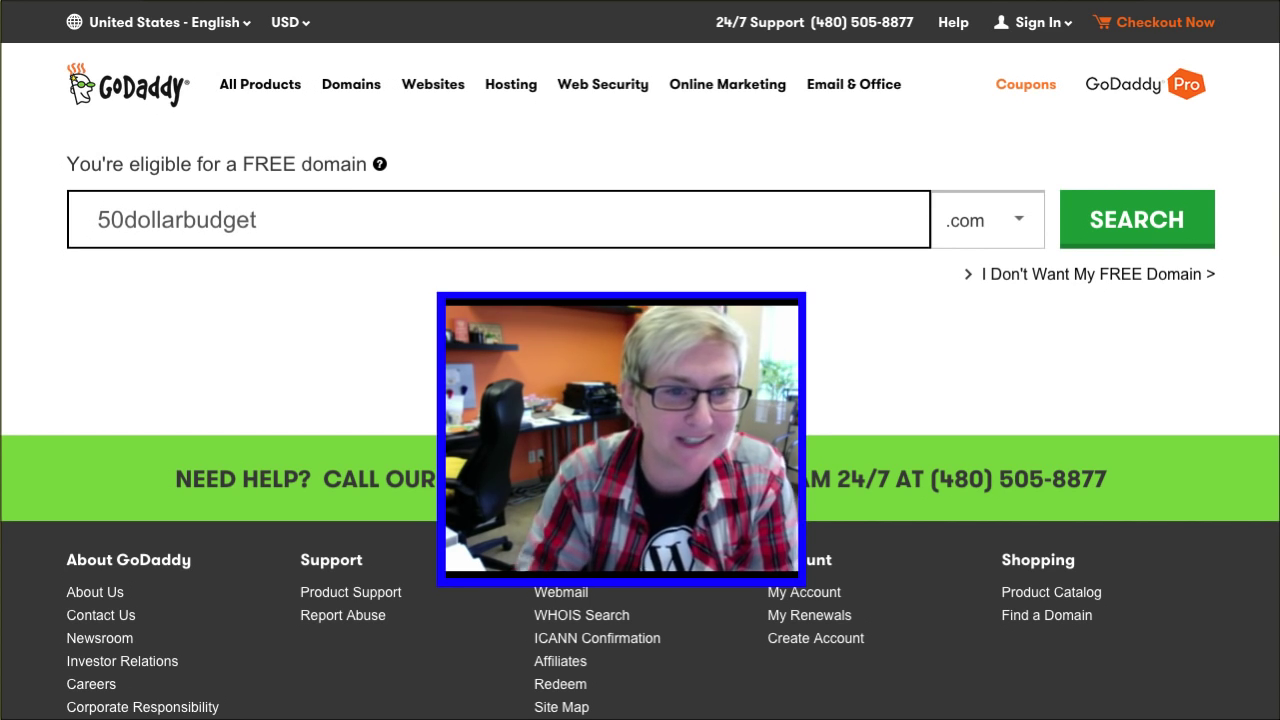
pyautogui.click(1120, 215)
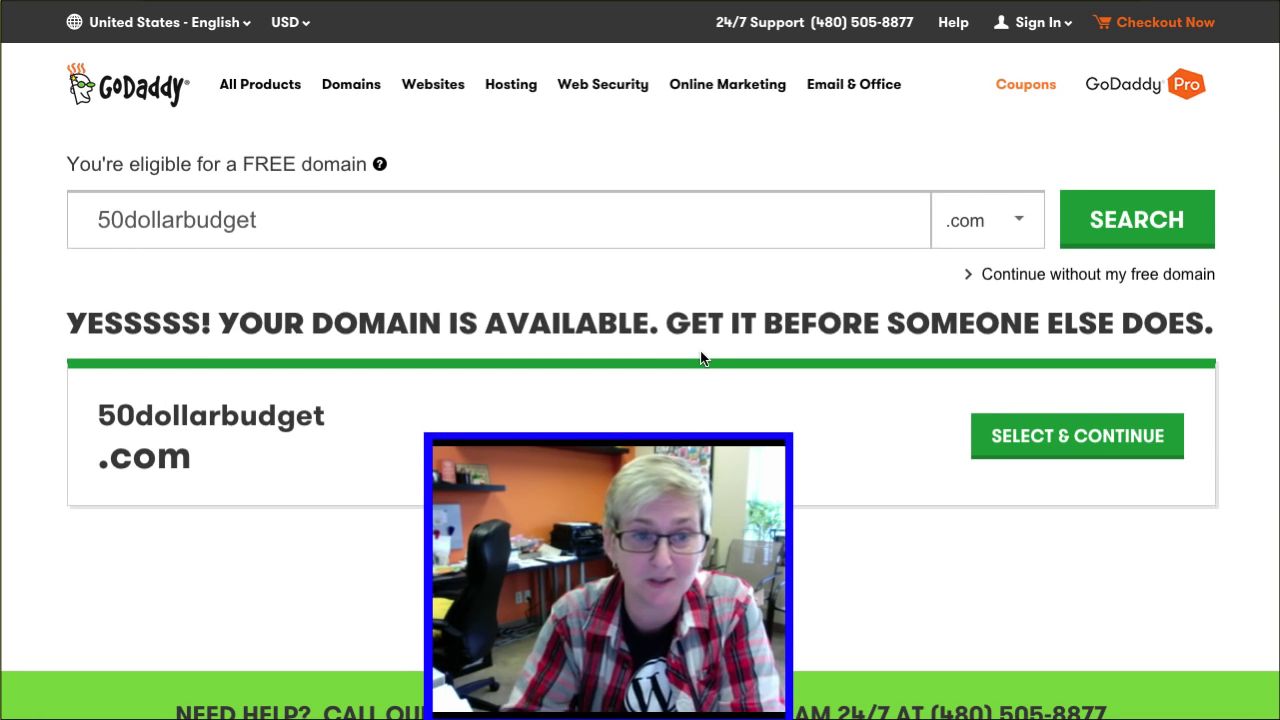
# Claim the available 50dollarbudget.com as the free domain and continue
pyautogui.click(289, 220)
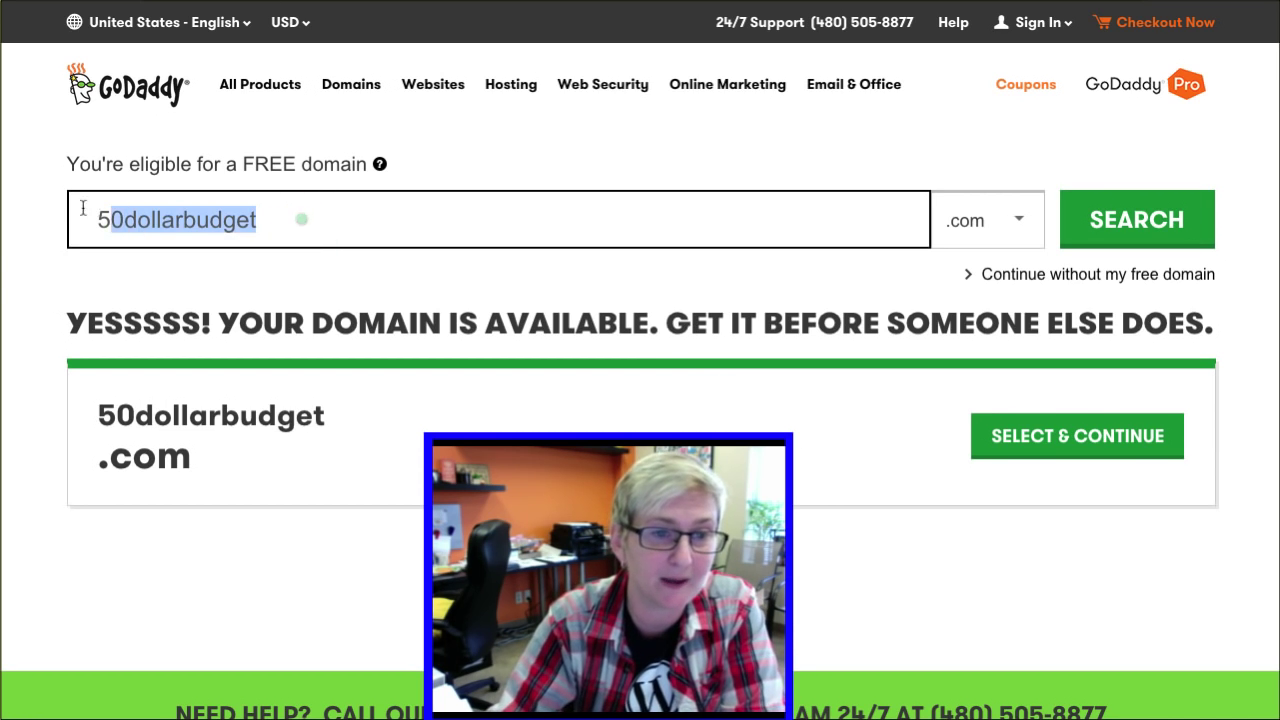
pyautogui.moveTo(83, 208); pyautogui.dragTo(80, 215)
pyautogui.click(297, 226)
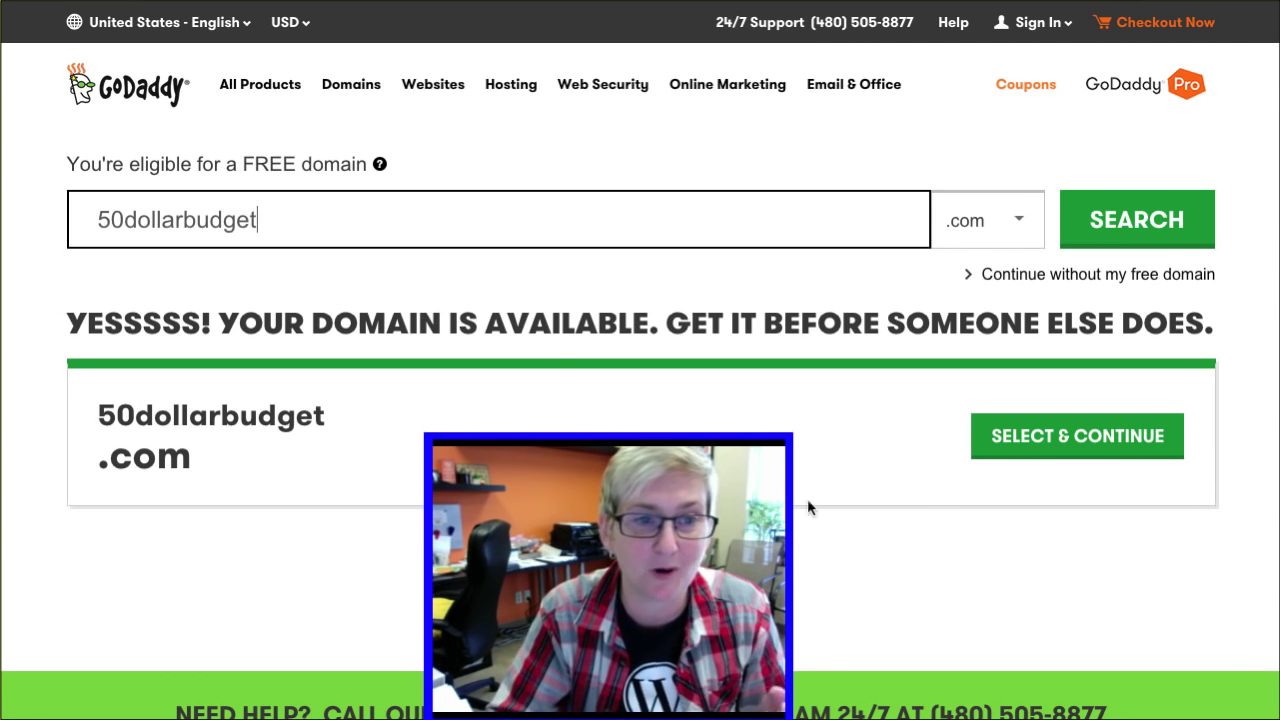
pyautogui.click(1036, 452)
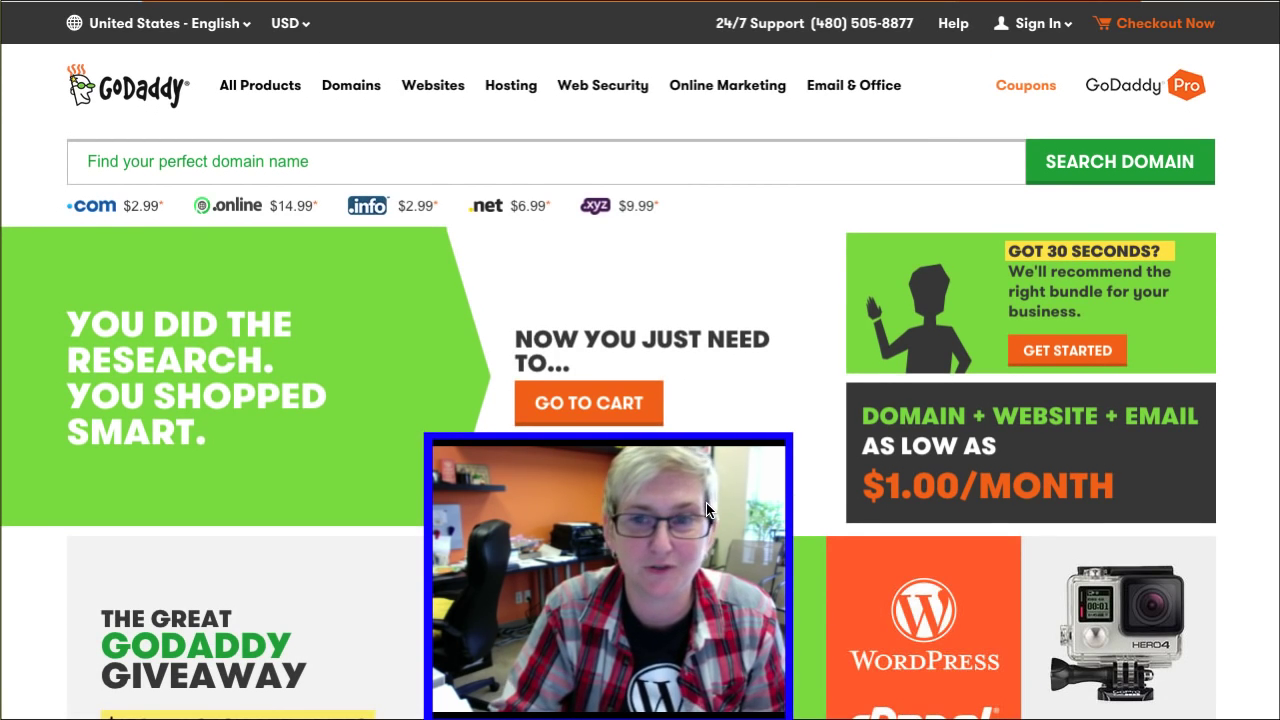
# Open the cart with Basic Managed WordPress at $47.88 and free 50dollarbudget.com
pyautogui.moveTo(706, 505); pyautogui.dragTo(746, 406)
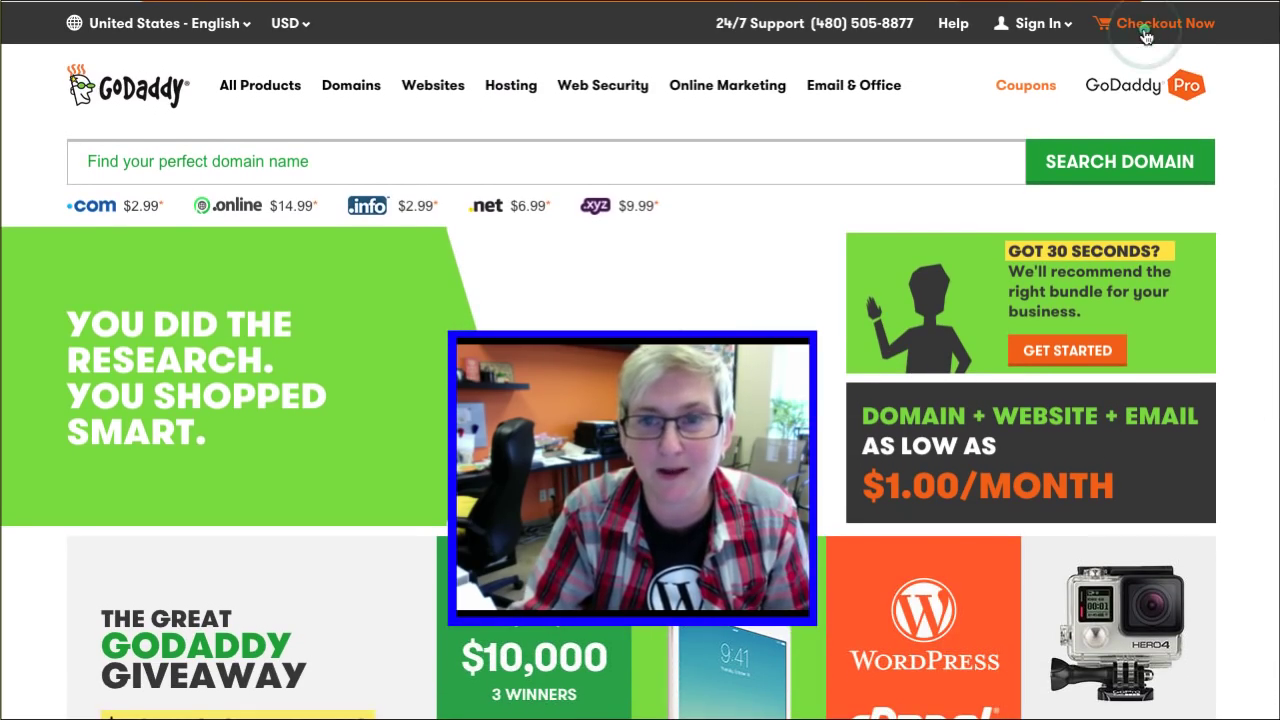
pyautogui.click(1141, 37)
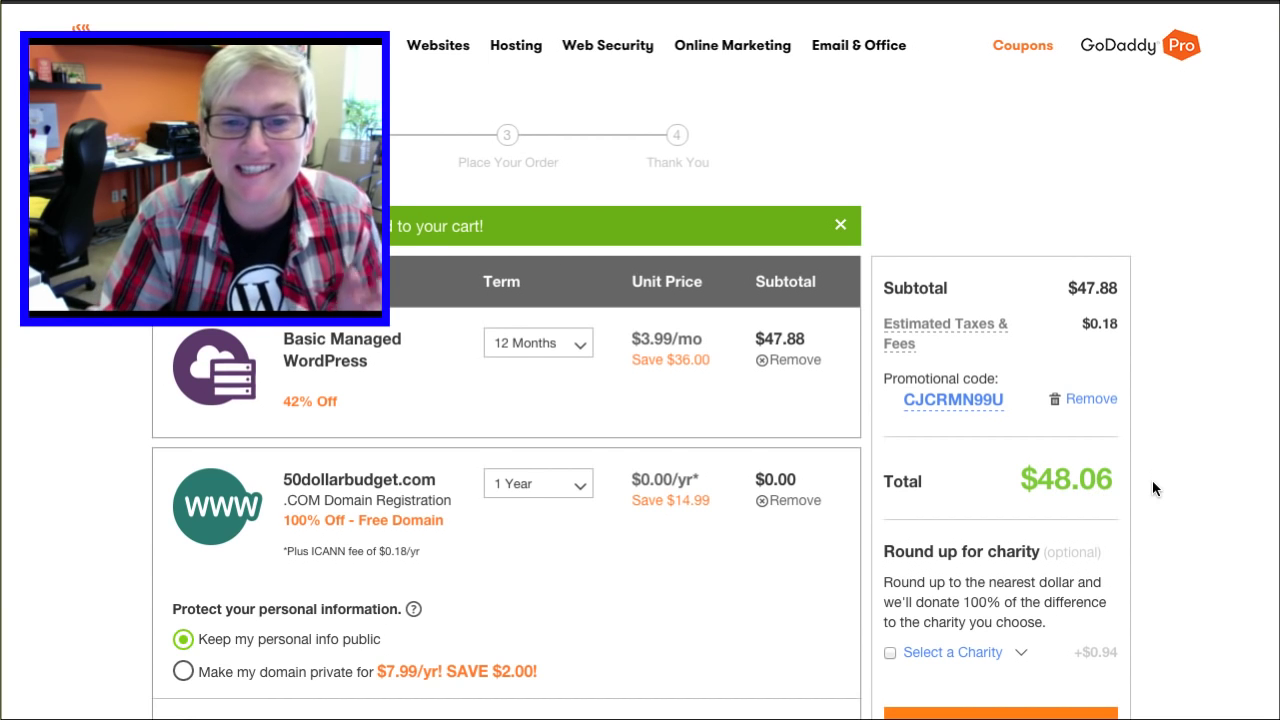
pyautogui.scroll(-5, 1152, 480)
pyautogui.scroll(-1, 1152, 488)
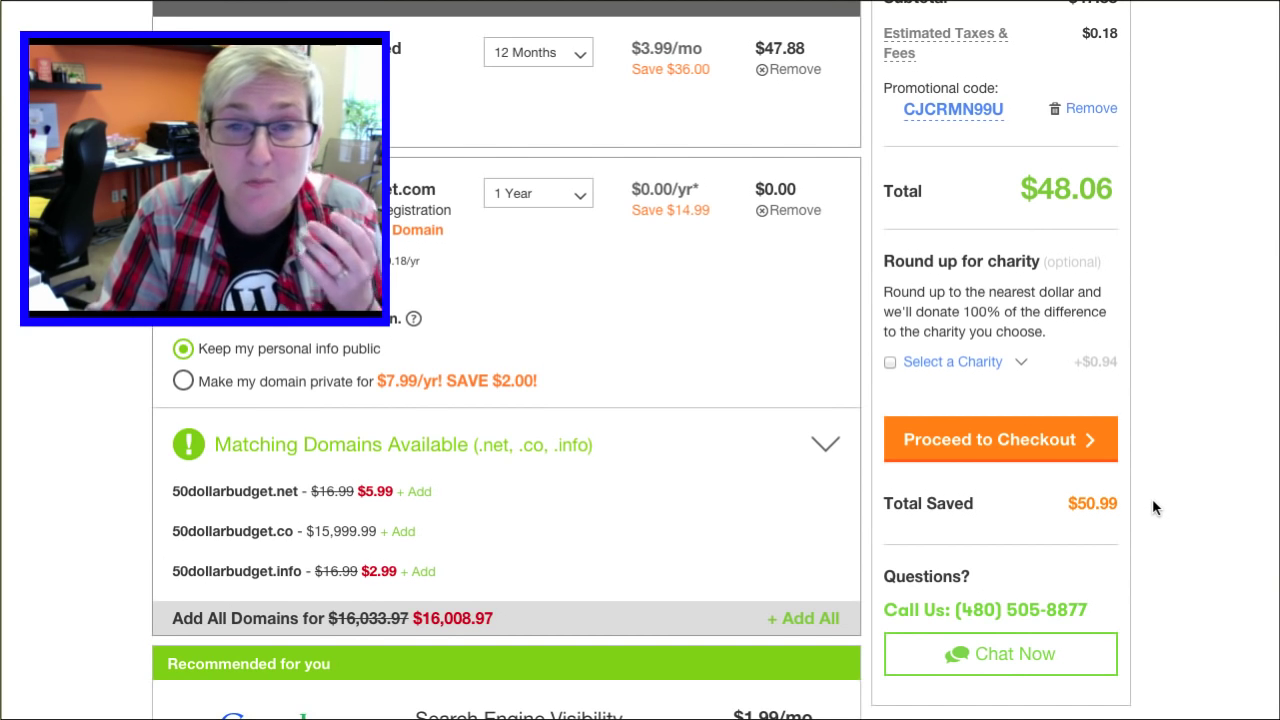
pyautogui.scroll(2, 1154, 492)
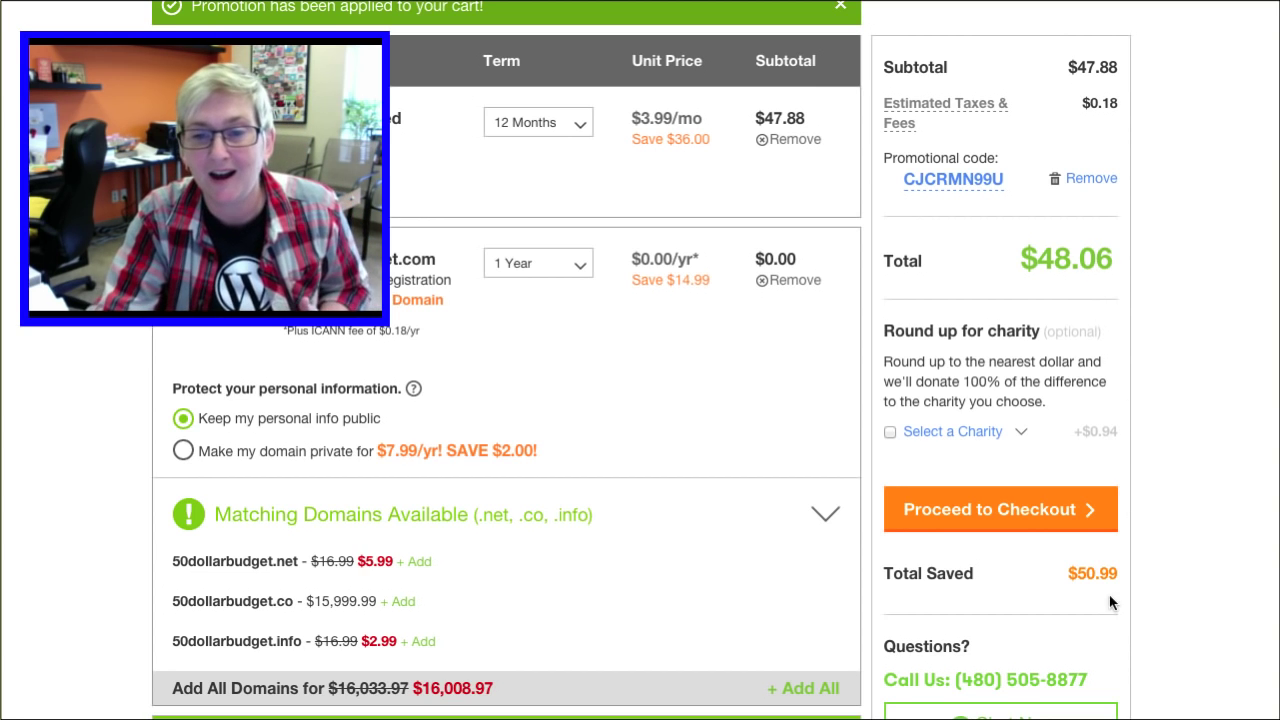
# Round the total up to $49.00 for the Semper Fi Fund and proceed to checkout
pyautogui.click(891, 432)
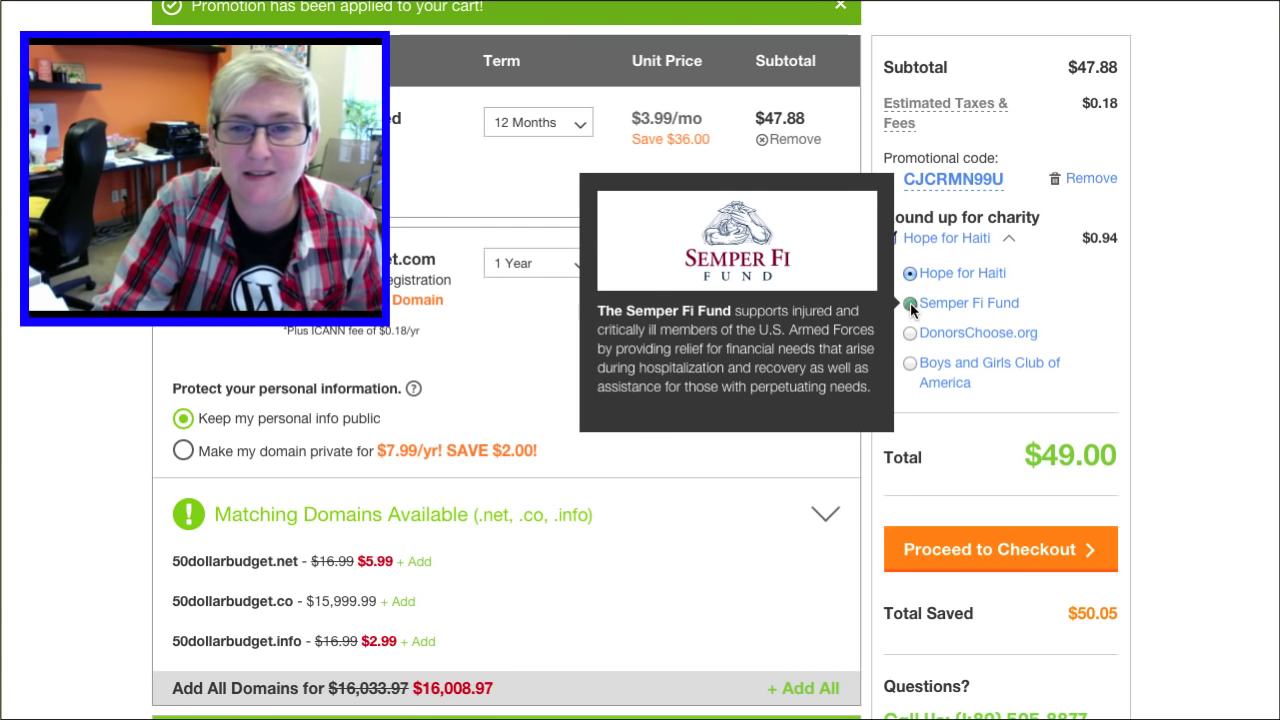
pyautogui.click(910, 303)
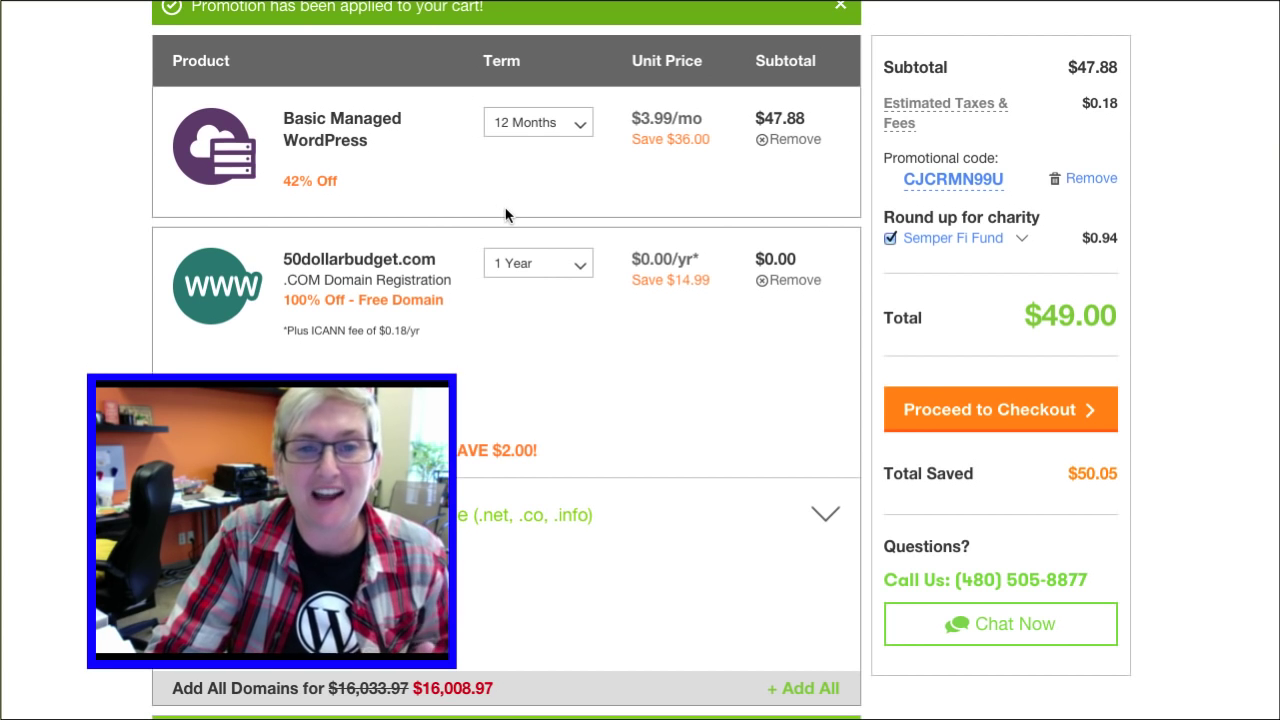
pyautogui.click(980, 418)
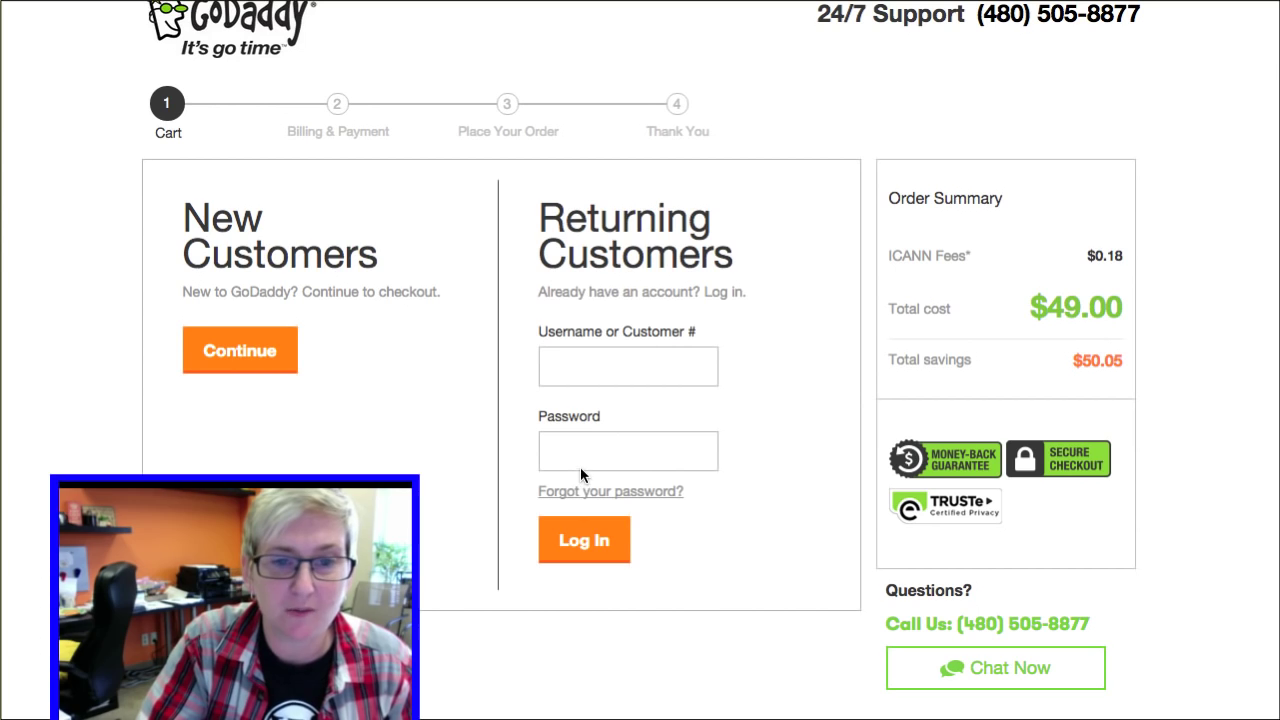
# Continue as a new customer through billing and payment to the $52.00 order review
pyautogui.click(238, 356)
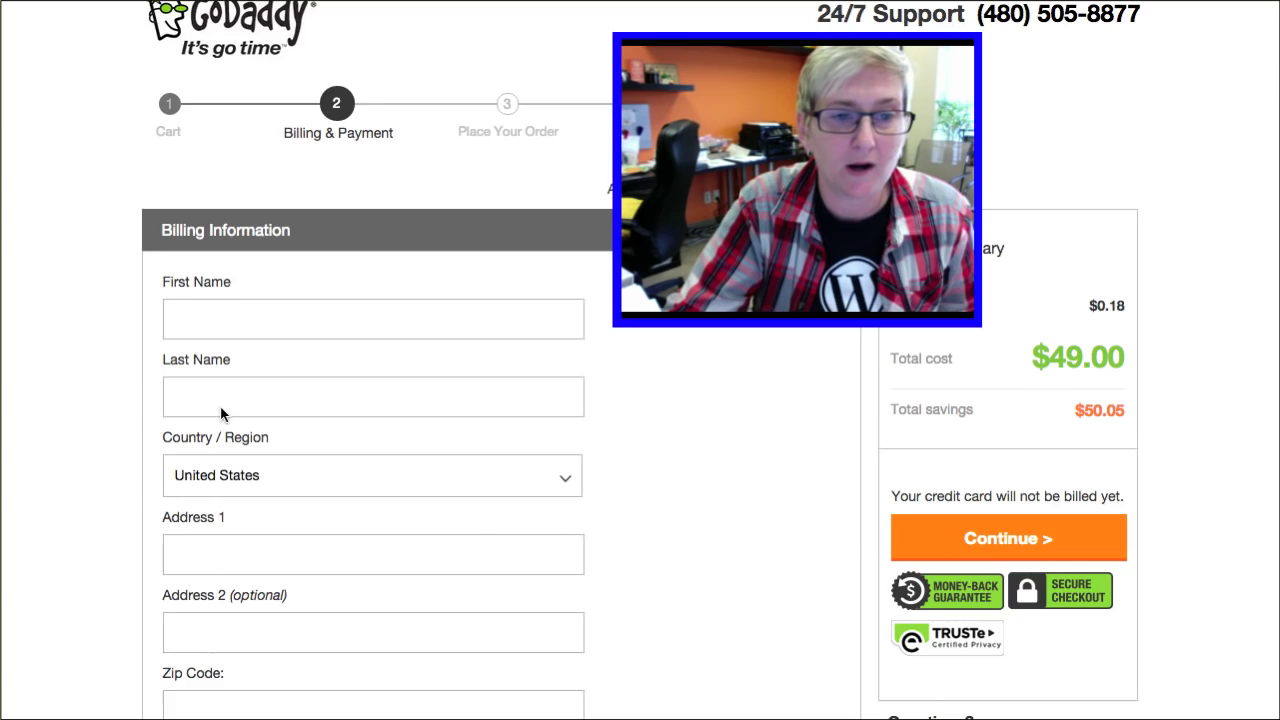
pyautogui.scroll(-5, 224, 425)
pyautogui.scroll(-3, 229, 443)
pyautogui.scroll(-3, 309, 443)
pyautogui.scroll(-2, 320, 443)
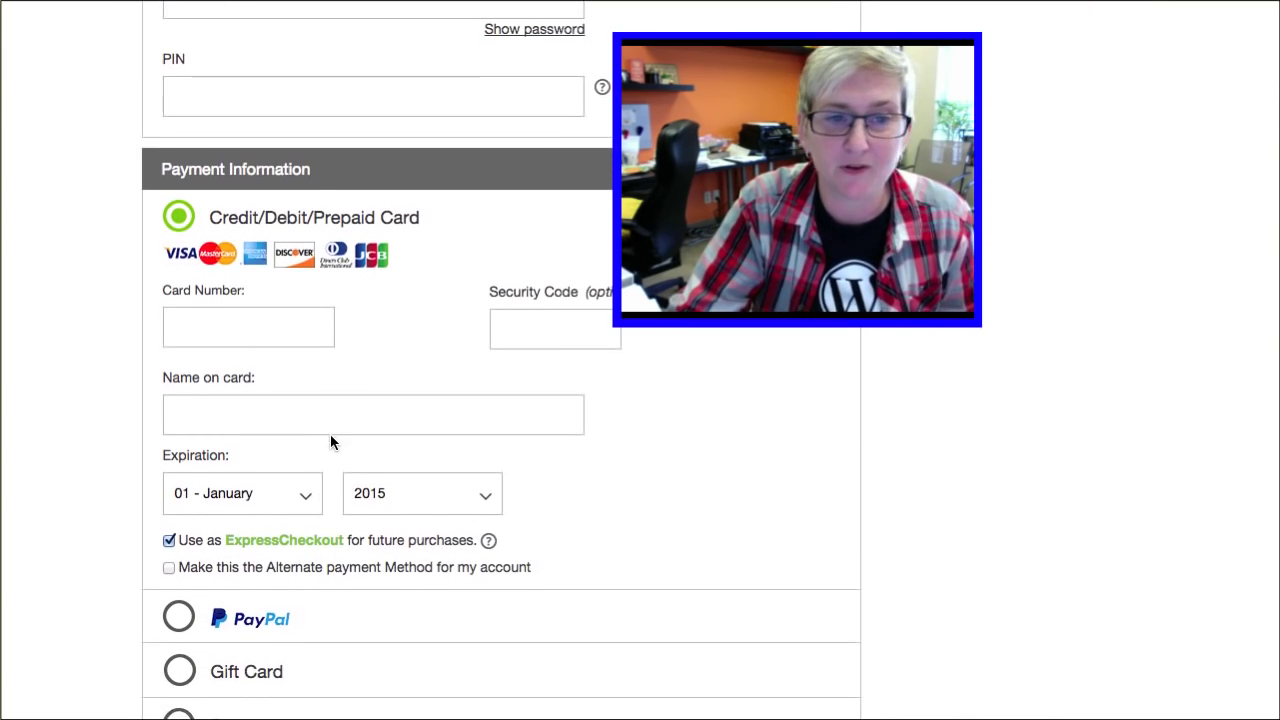
pyautogui.scroll(-2, 331, 443)
pyautogui.scroll(-2, 331, 443)
pyautogui.scroll(-2, 331, 443)
pyautogui.scroll(-1, 331, 443)
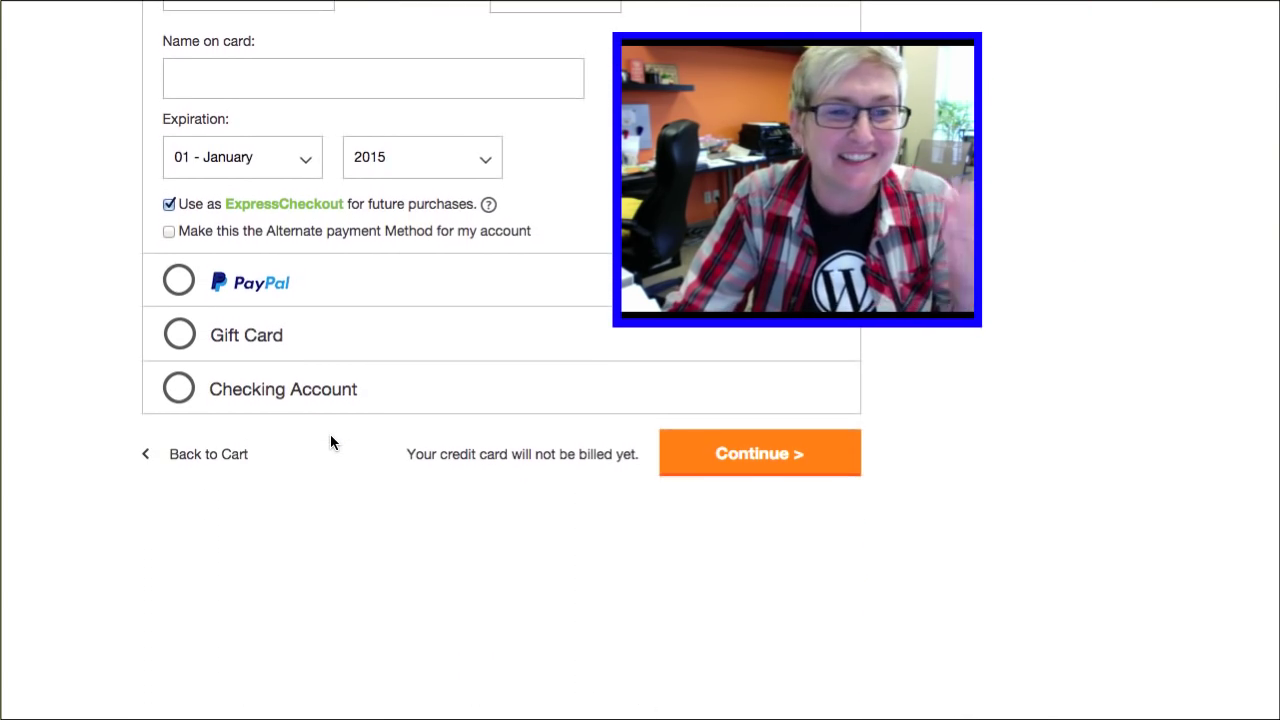
pyautogui.scroll(10, 331, 443)
pyautogui.scroll(4, 331, 443)
pyautogui.scroll(5, 331, 443)
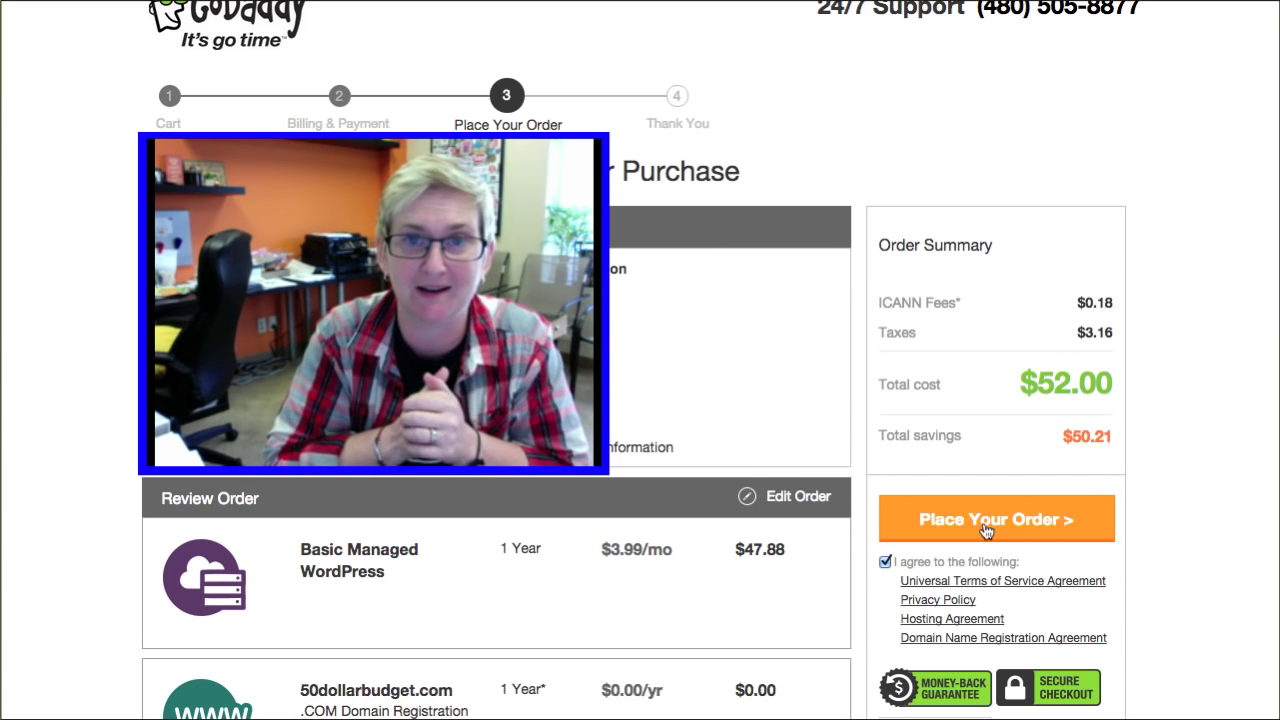
# Place the order, then open the purchased Managed WordPress account from the thank-you page
pyautogui.click(986, 520)
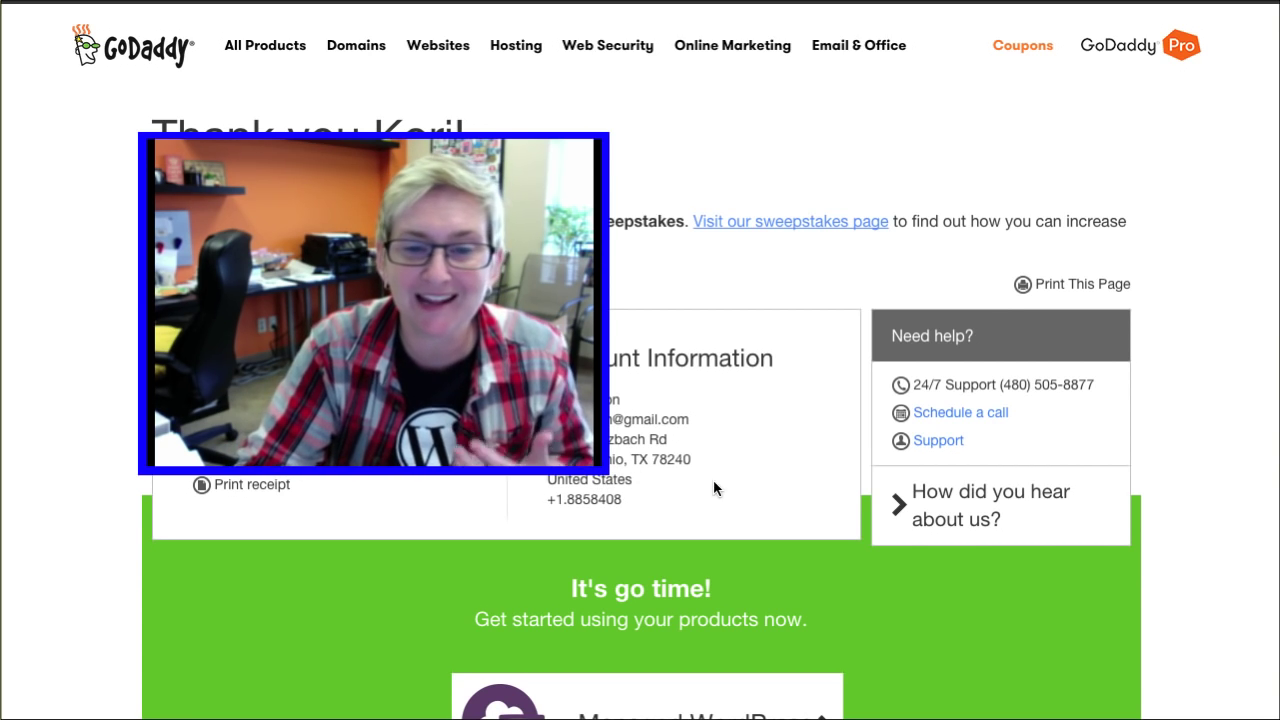
pyautogui.scroll(-1, 789, 494)
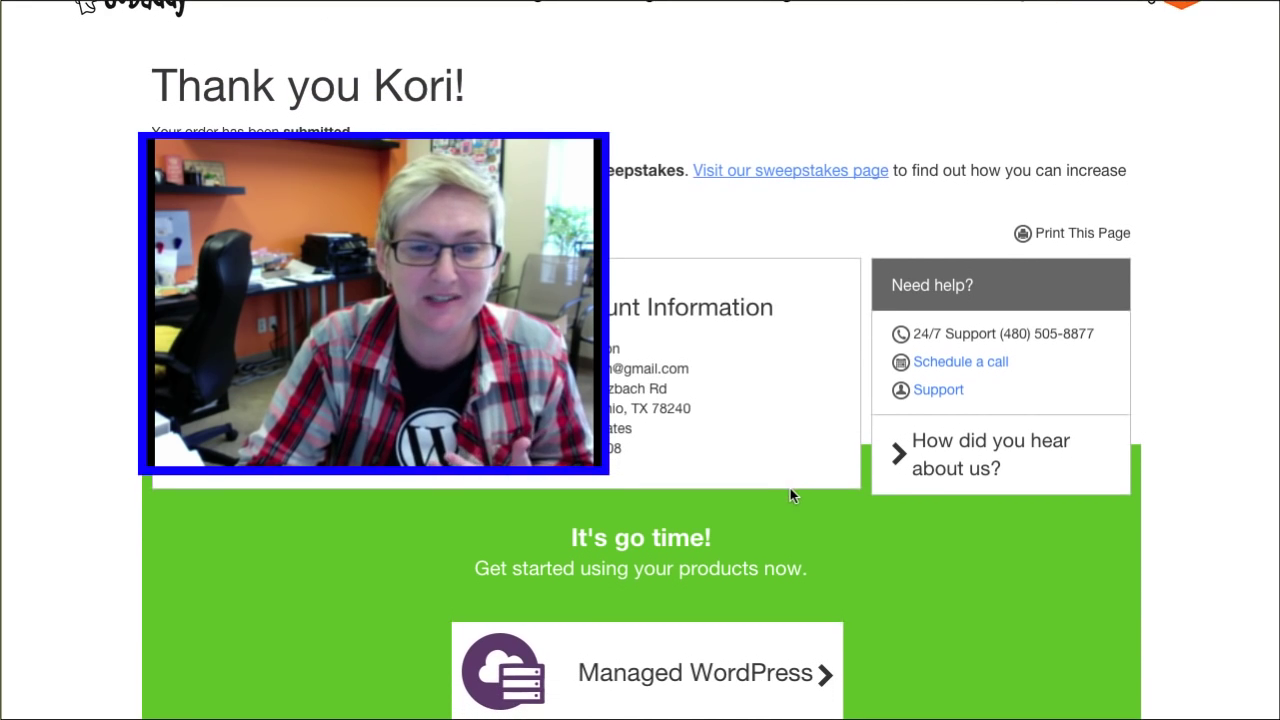
pyautogui.scroll(-1, 793, 486)
pyautogui.scroll(-1, 722, 571)
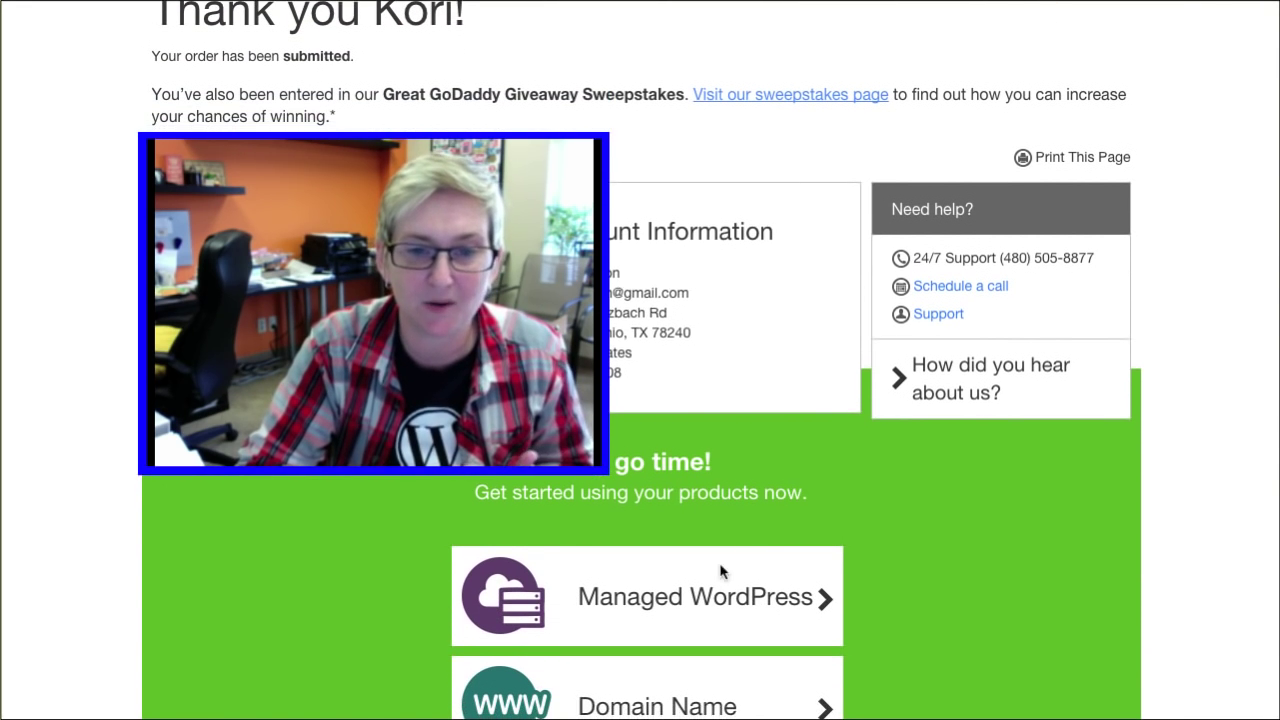
pyautogui.click(679, 598)
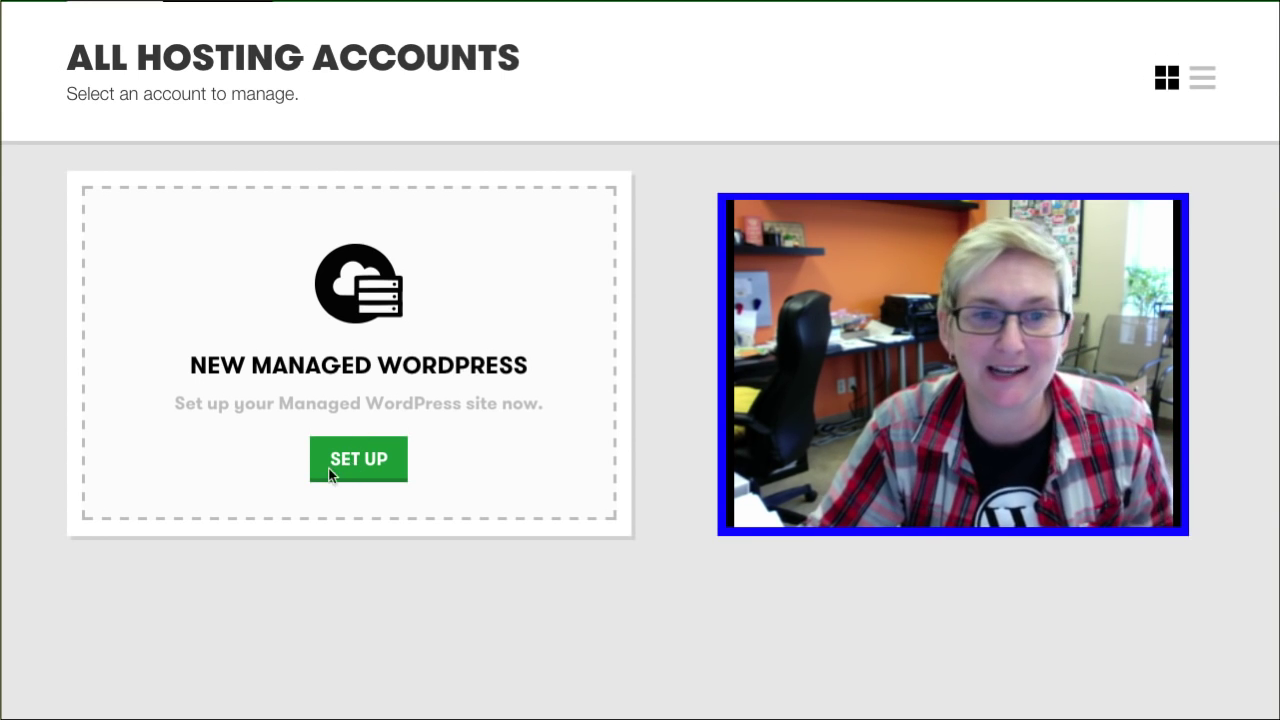
# Set up the New Managed WordPress account using the 50dollarbudget.com domain
pyautogui.click(345, 467)
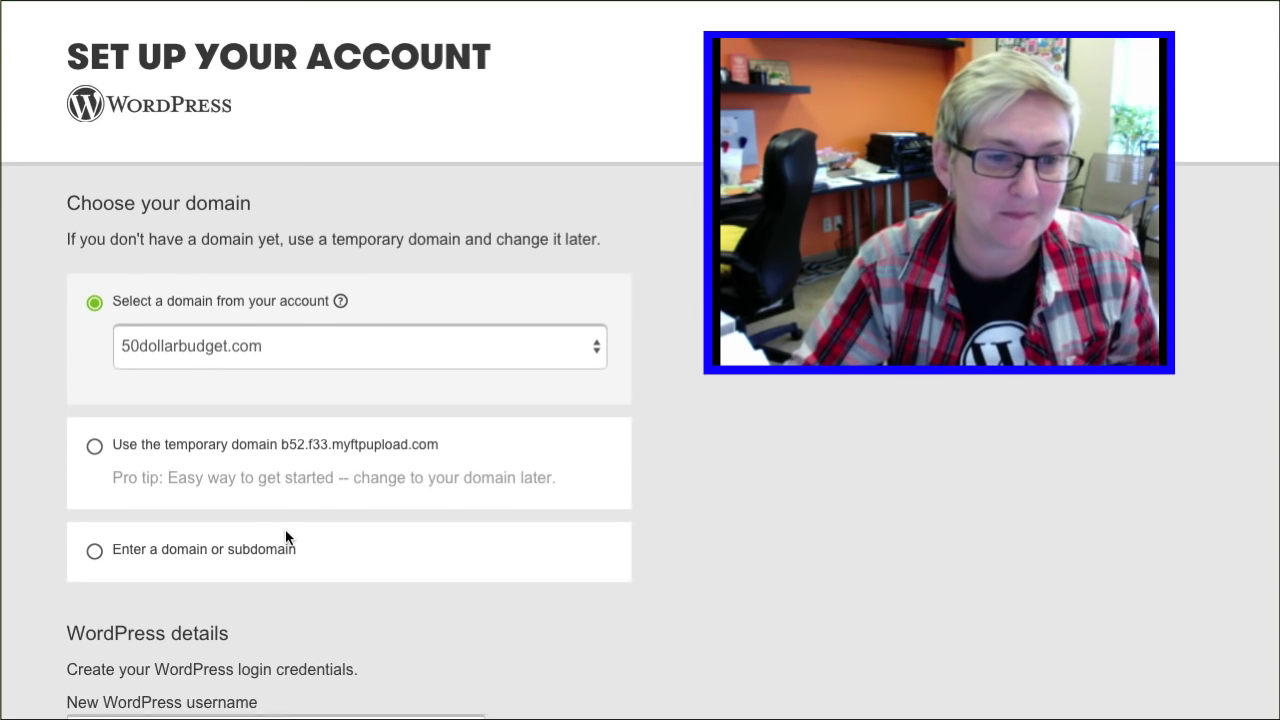
# Scroll to the WordPress details and finish creating the site with username TestWebTeg
pyautogui.scroll(-2, 290, 526)
pyautogui.scroll(-2, 291, 521)
pyautogui.scroll(-2, 291, 521)
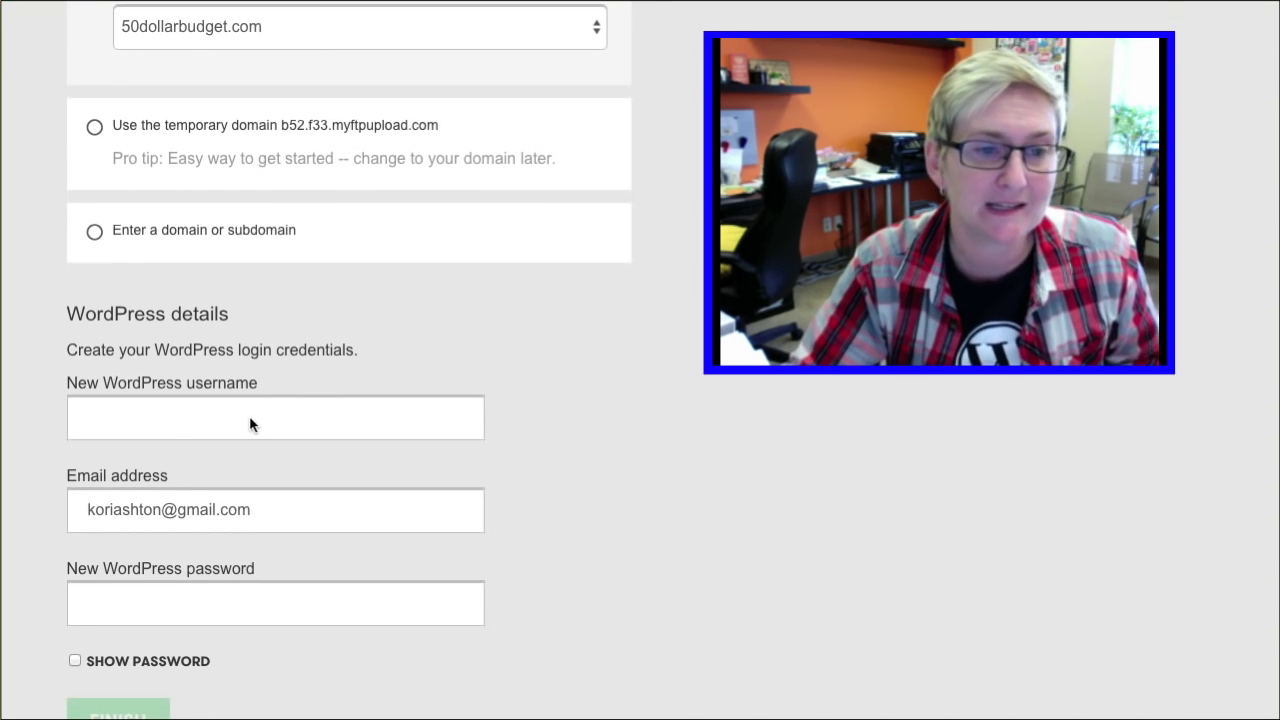
pyautogui.scroll(-1, 267, 413)
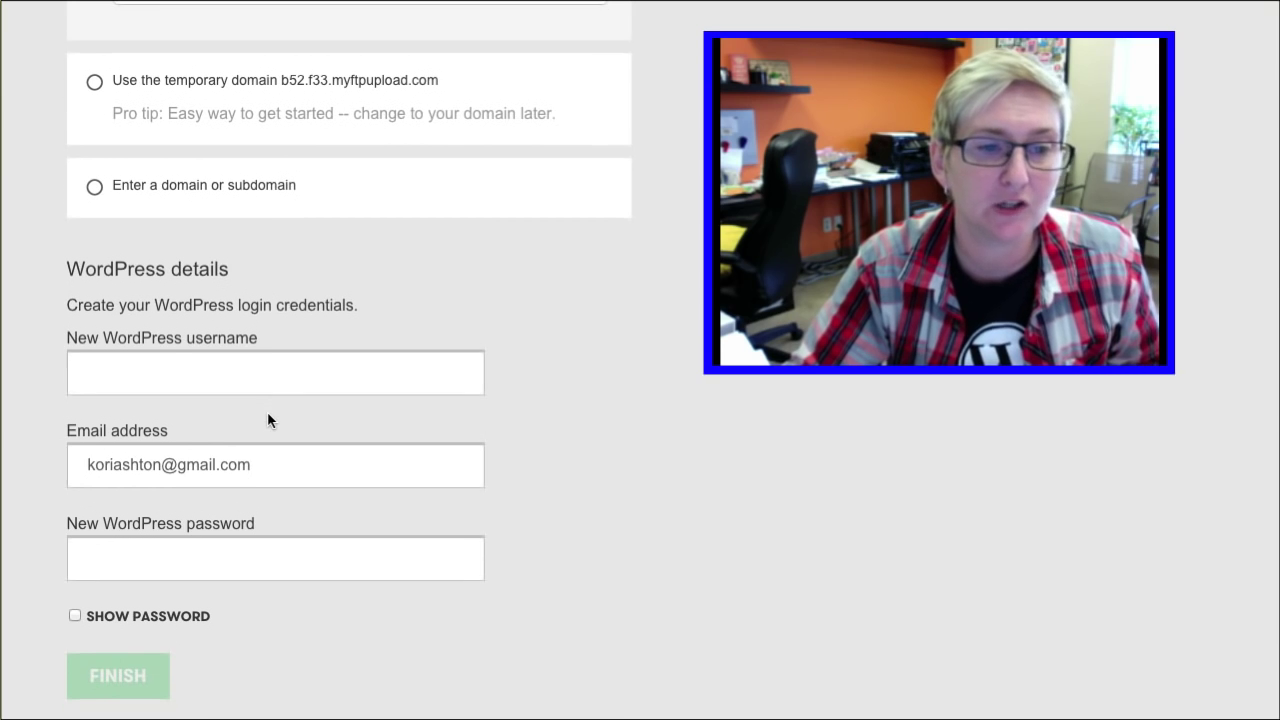
pyautogui.scroll(-1, 265, 425)
pyautogui.write('TestWebTeg')
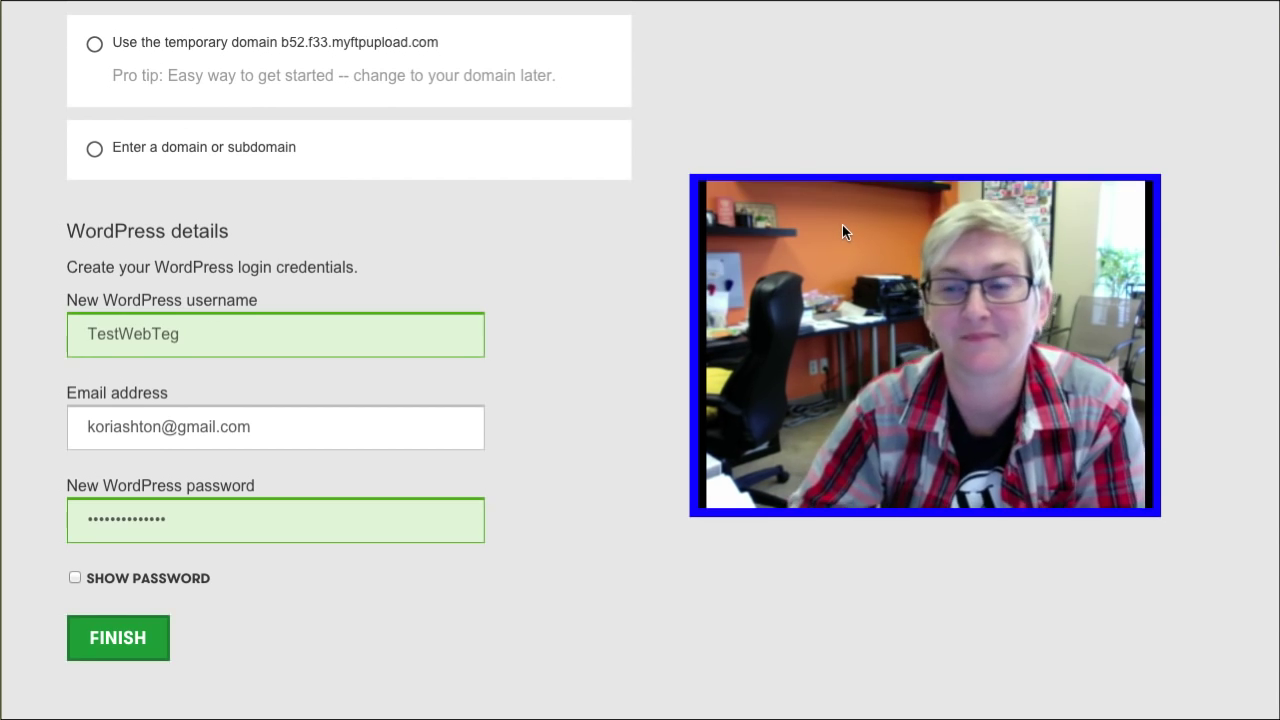
pyautogui.click(102, 635)
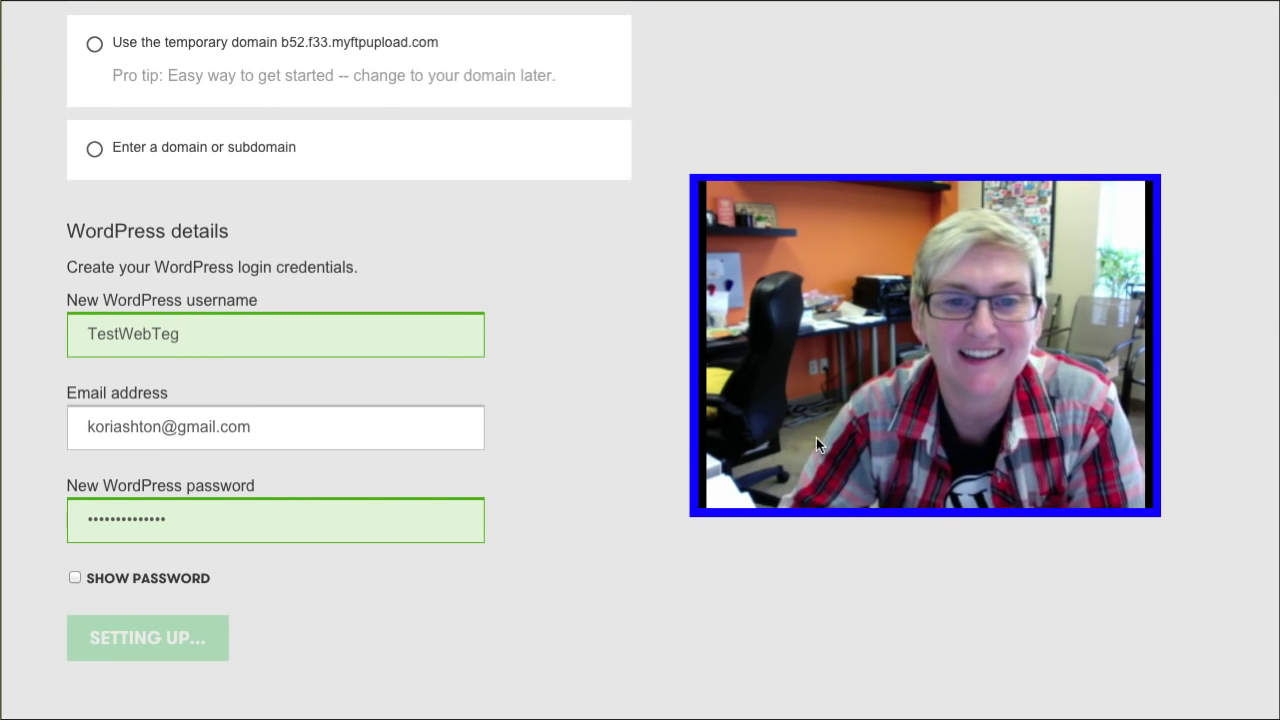
# Wait for setup to complete until the dashboard opens, logged in as TestWebTeg
pyautogui.moveTo(816, 437)
pyautogui.mouseDown()
pyautogui.moveTo(663, 600)
pyautogui.moveTo(597, 634)
pyautogui.moveTo(537, 644)
pyautogui.moveTo(510, 683)
pyautogui.moveTo(713, 662)
pyautogui.moveTo(984, 496)
pyautogui.moveTo(893, 556)
pyautogui.mouseUp()
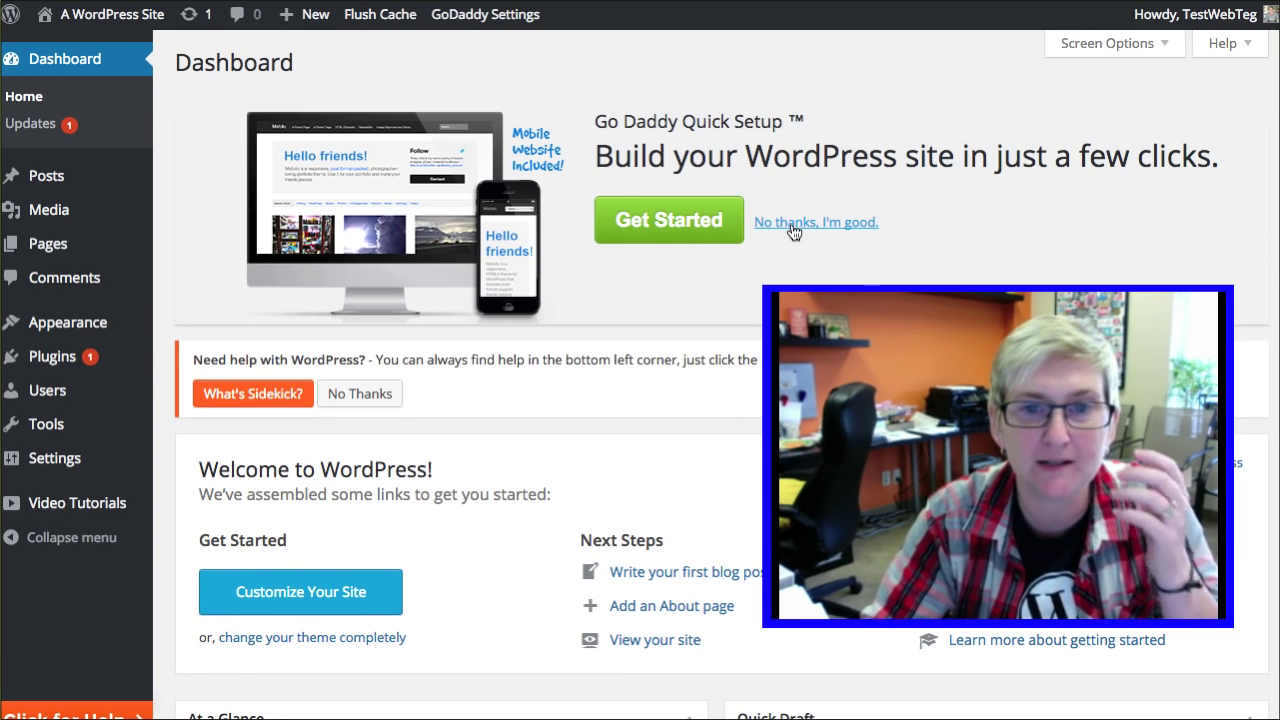
# Decline GoDaddy Quick Setup with 'No thanks, I'm good' and bring up the Sidekick walkthroughs
pyautogui.click(793, 222)
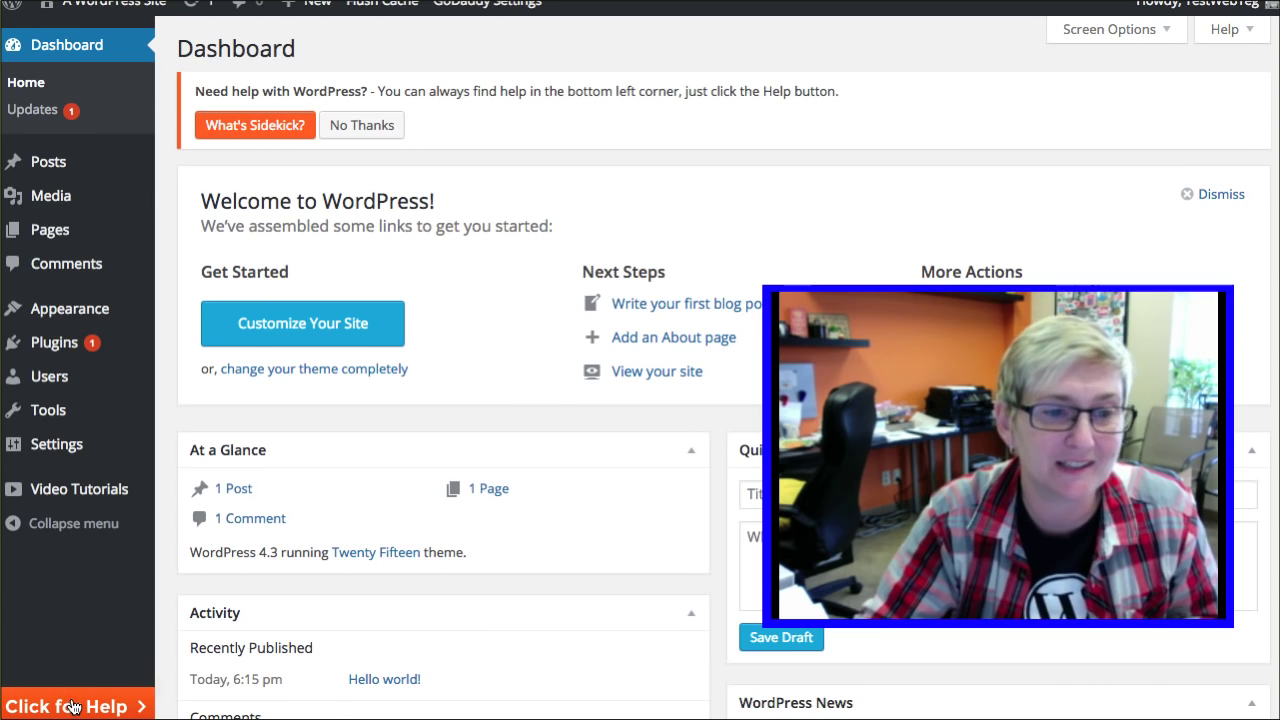
pyautogui.click(72, 706)
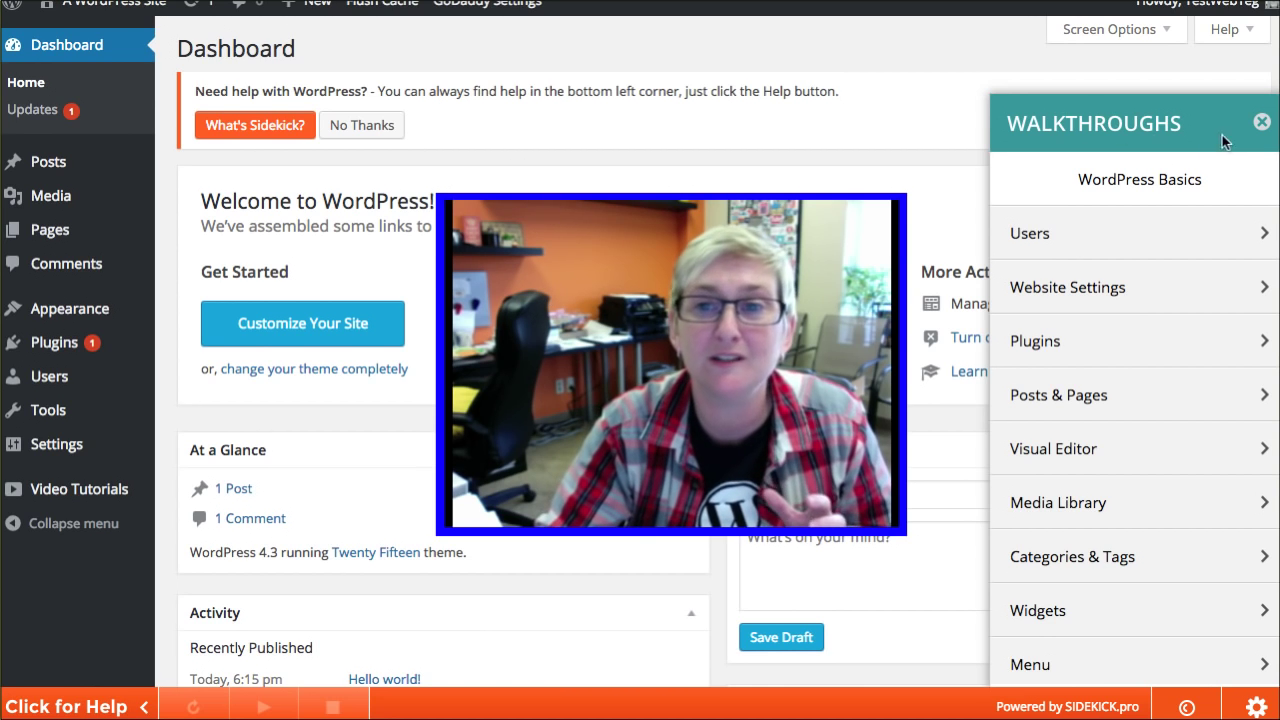
pyautogui.click(1262, 122)
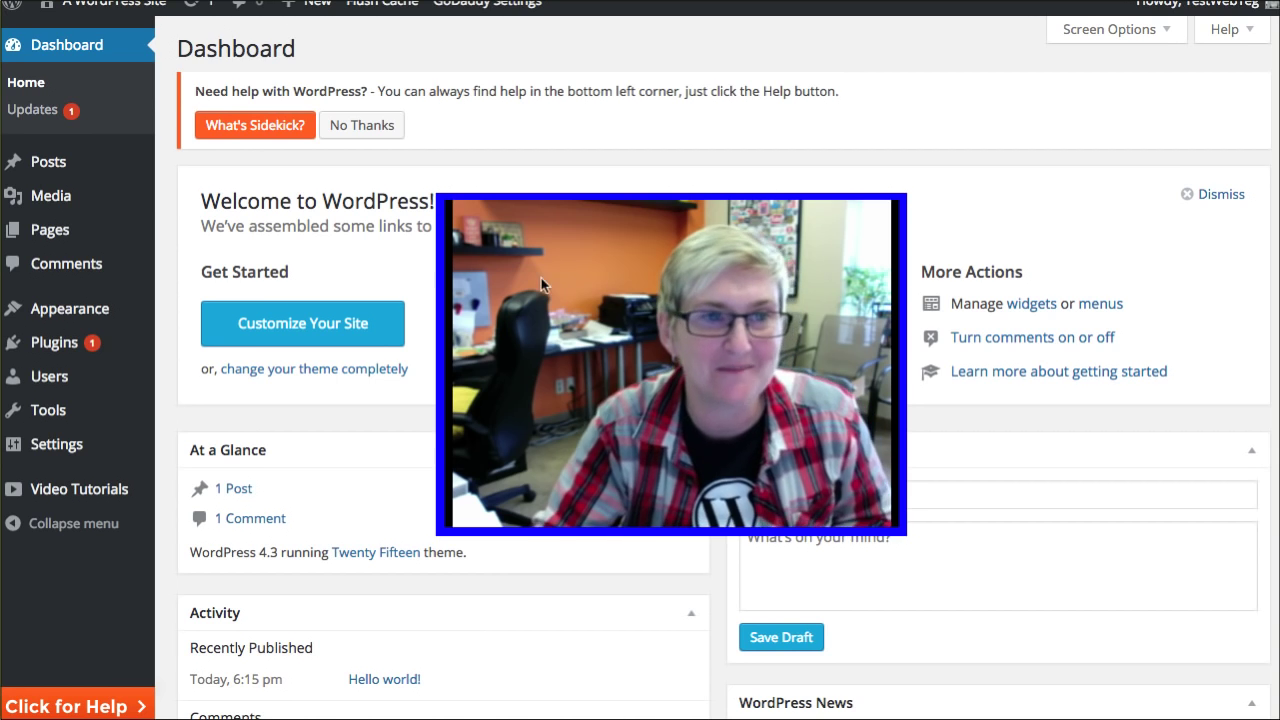
pyautogui.moveTo(105, 4)
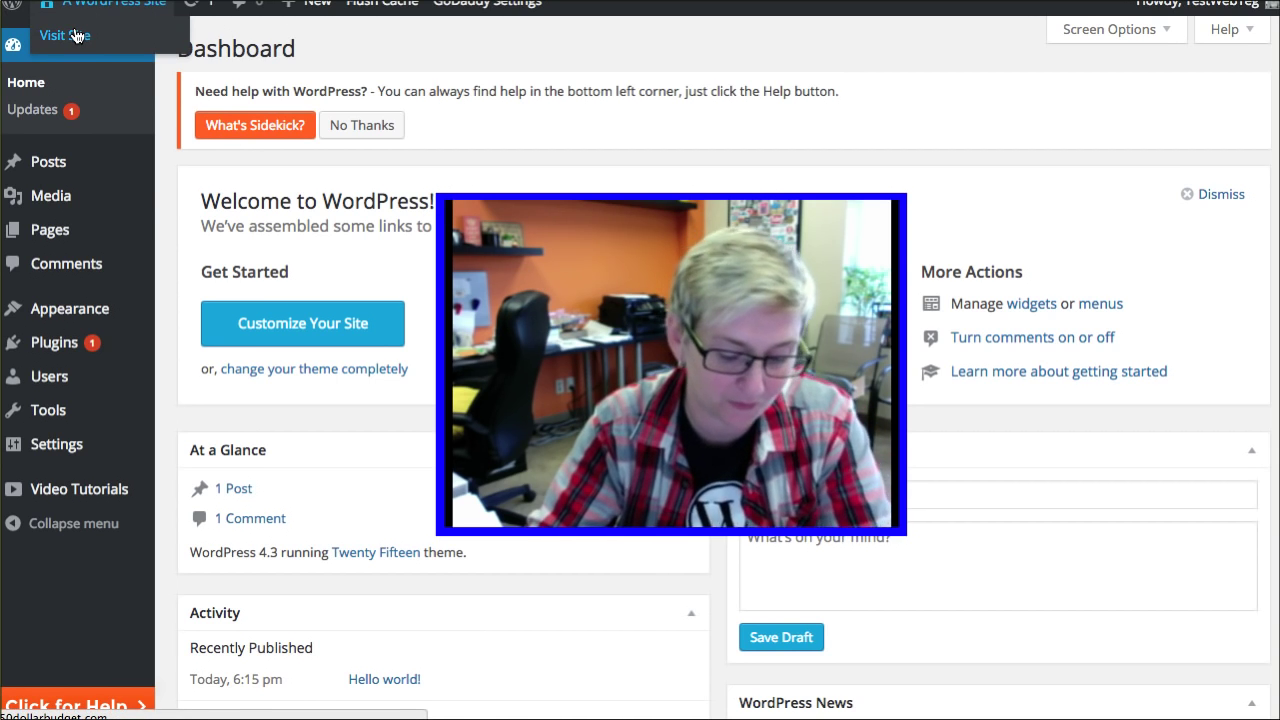
# Visit the live site's front page from the site-name menu
pyautogui.click(75, 36)
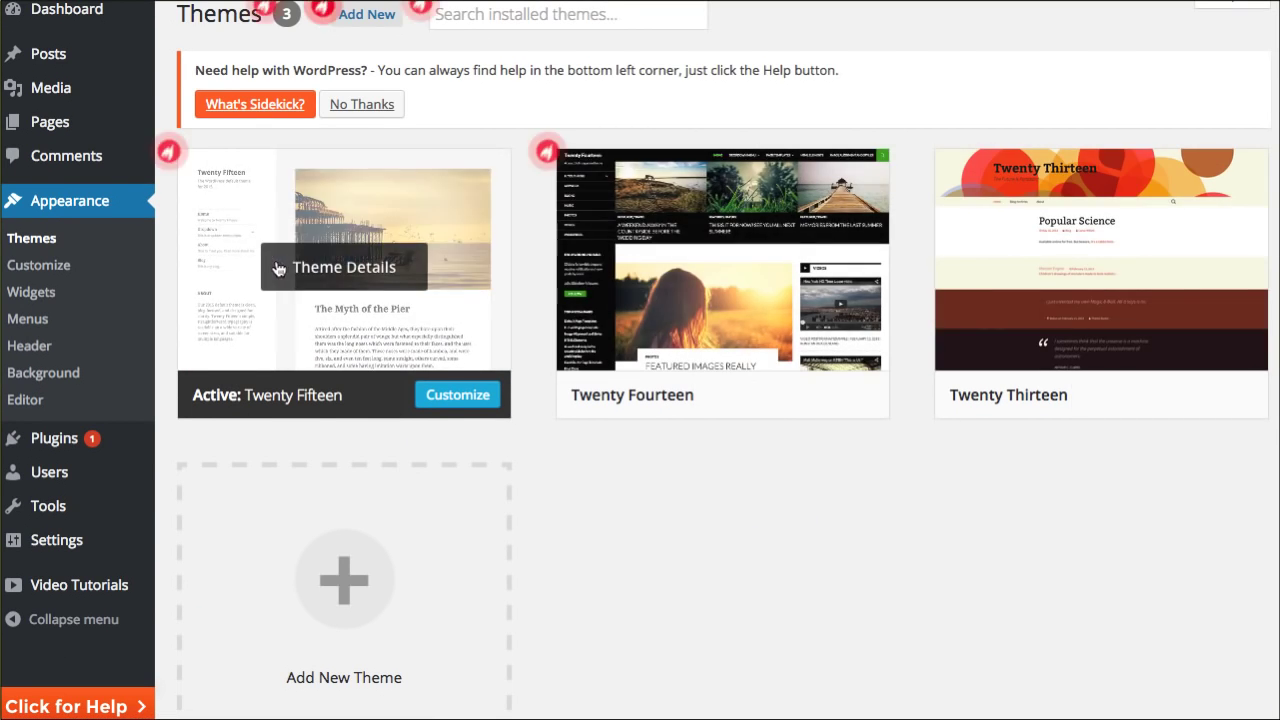
pyautogui.moveTo(722, 340)
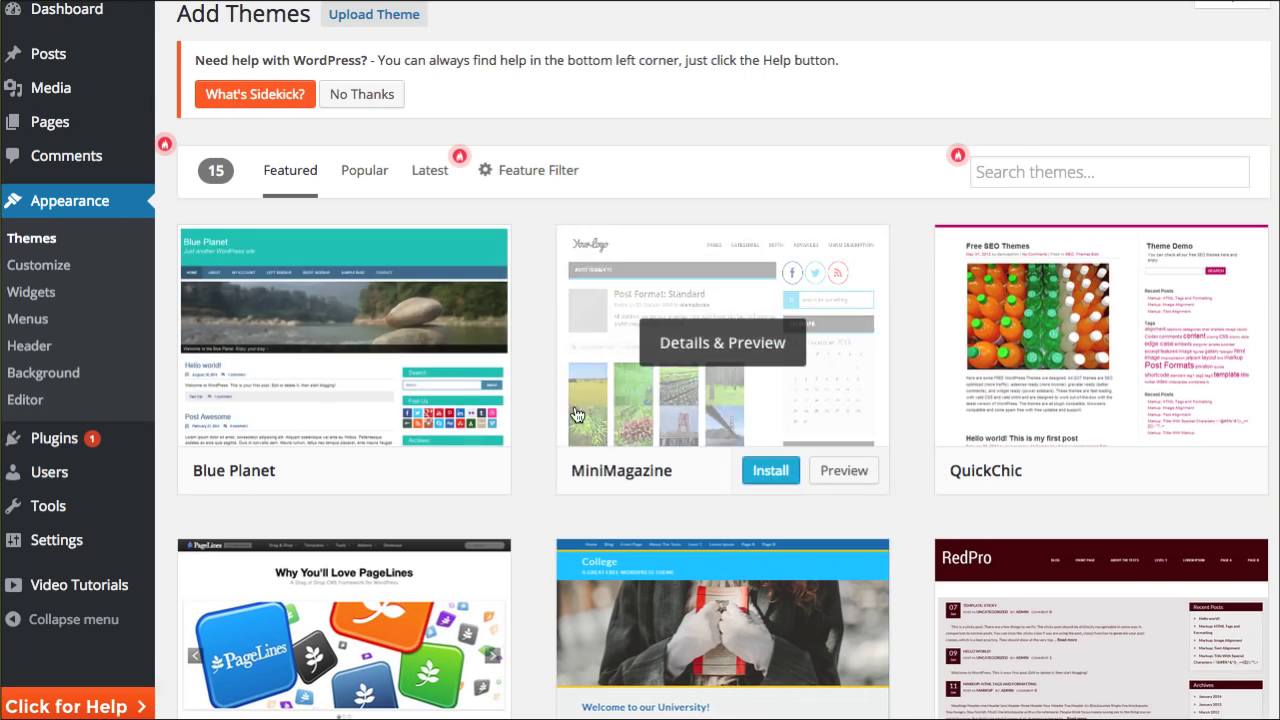
# Browse down through the Featured themes list and back up
pyautogui.scroll(-2, 523, 395)
pyautogui.scroll(-1, 530, 390)
pyautogui.scroll(-2, 530, 390)
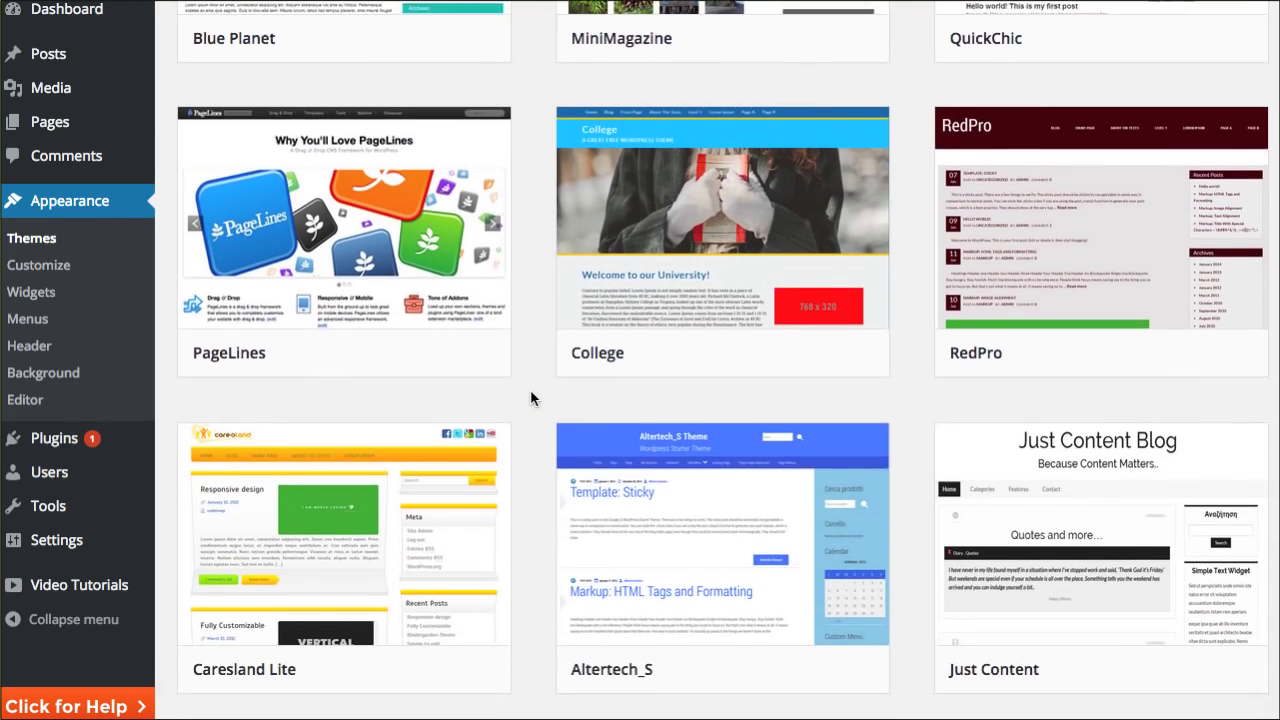
pyautogui.scroll(-1, 530, 389)
pyautogui.scroll(-2, 530, 389)
pyautogui.scroll(-1, 530, 389)
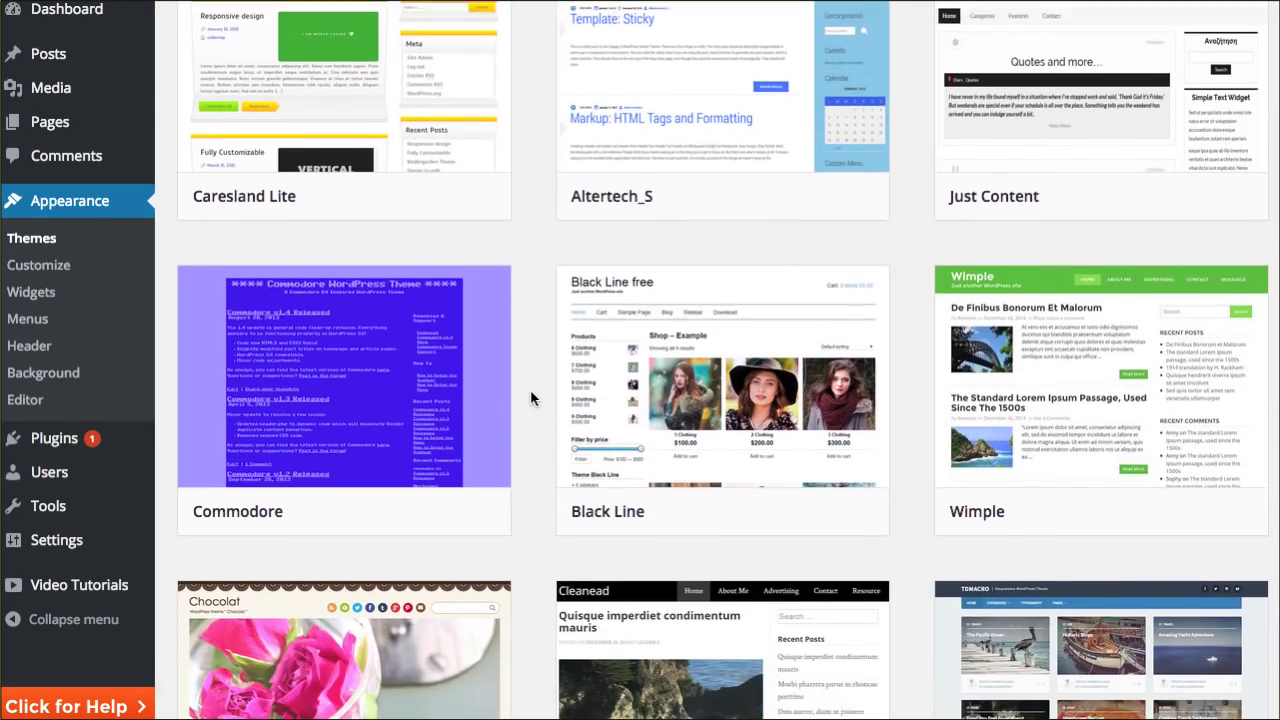
pyautogui.scroll(-1, 530, 389)
pyautogui.scroll(-1, 530, 389)
pyautogui.scroll(-1, 530, 389)
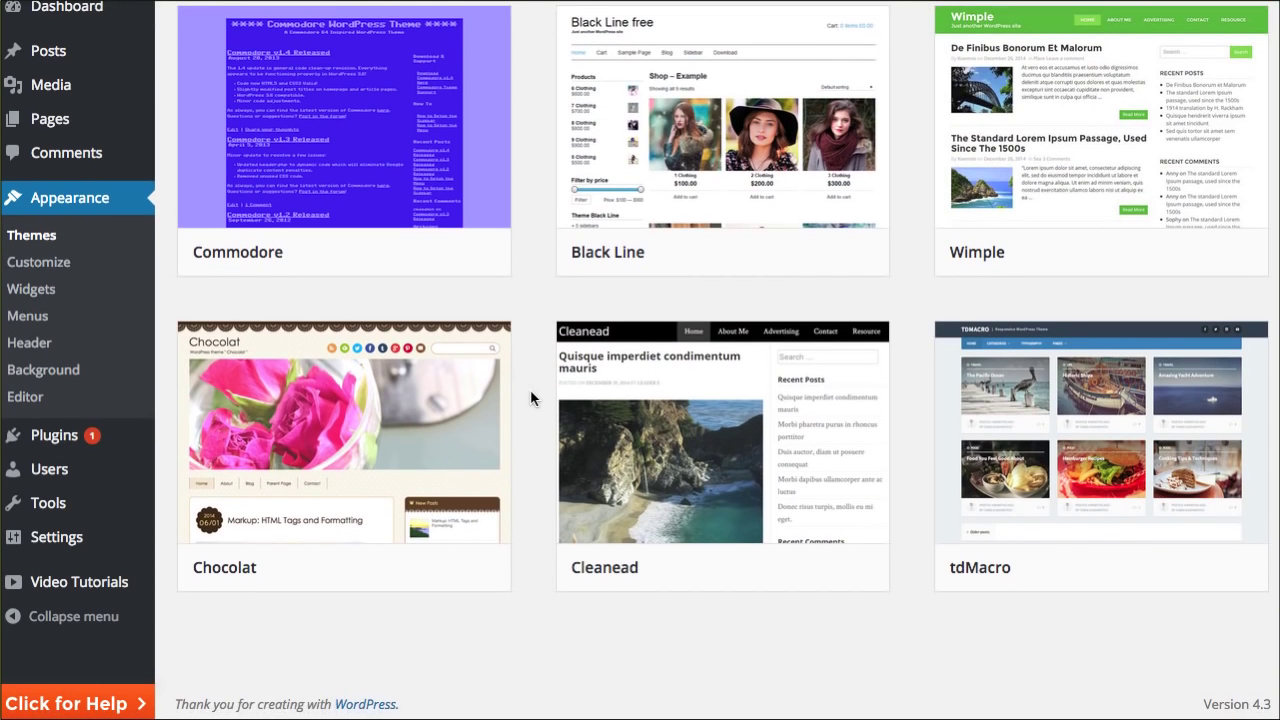
pyautogui.moveTo(465, 451)
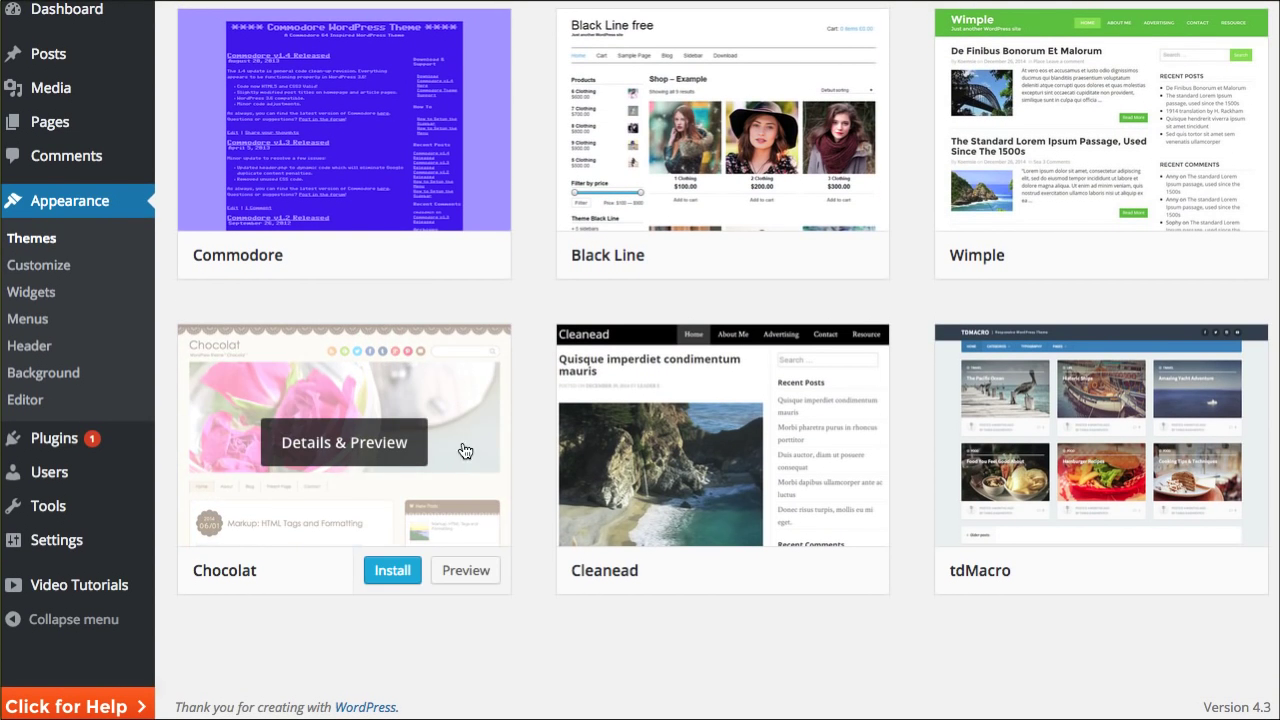
pyautogui.scroll(1, 537, 441)
pyautogui.scroll(3, 537, 441)
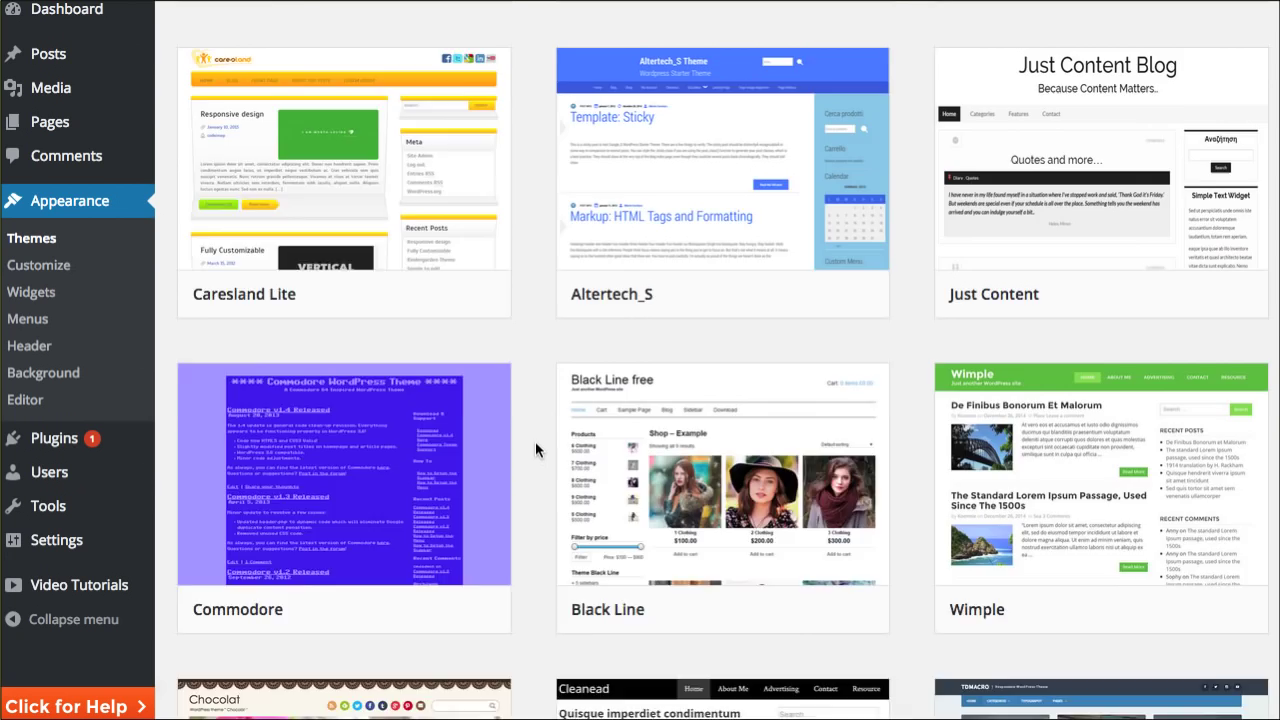
pyautogui.scroll(2, 537, 441)
pyautogui.scroll(5, 531, 441)
pyautogui.scroll(3, 531, 441)
pyautogui.scroll(1, 531, 441)
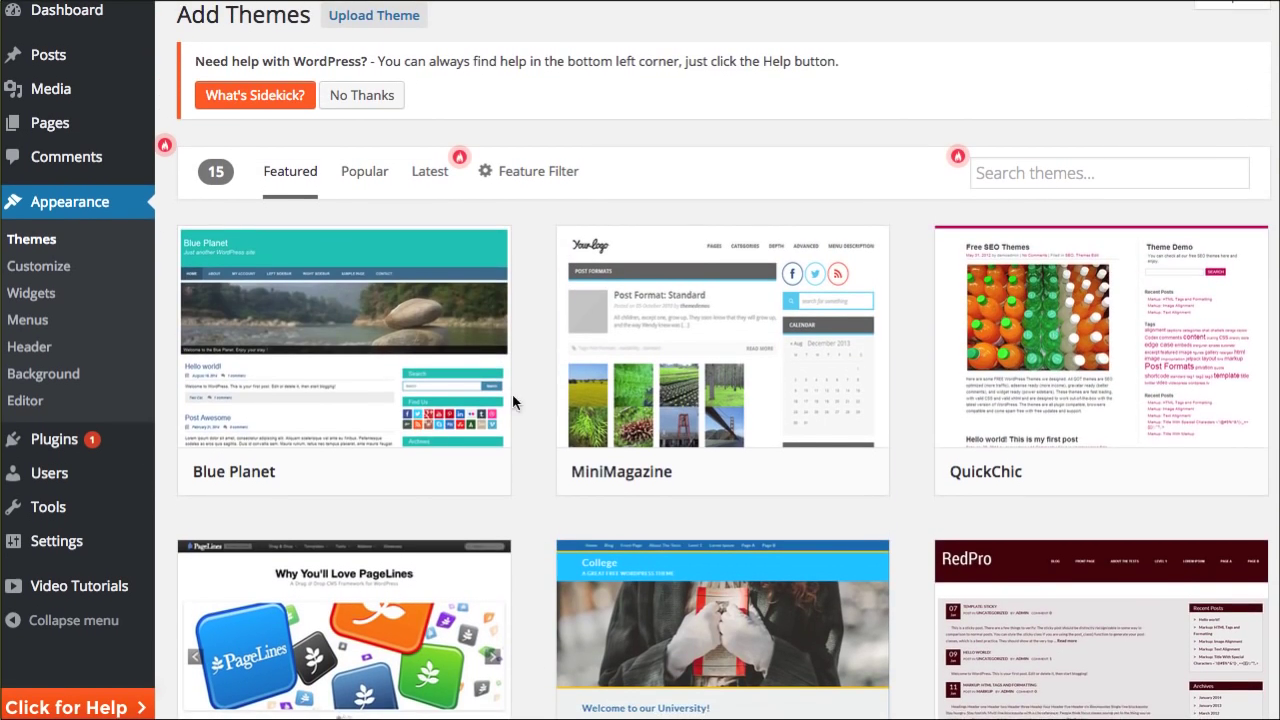
# Switch to the Popular themes and scroll down to Zerif Lite
pyautogui.click(356, 171)
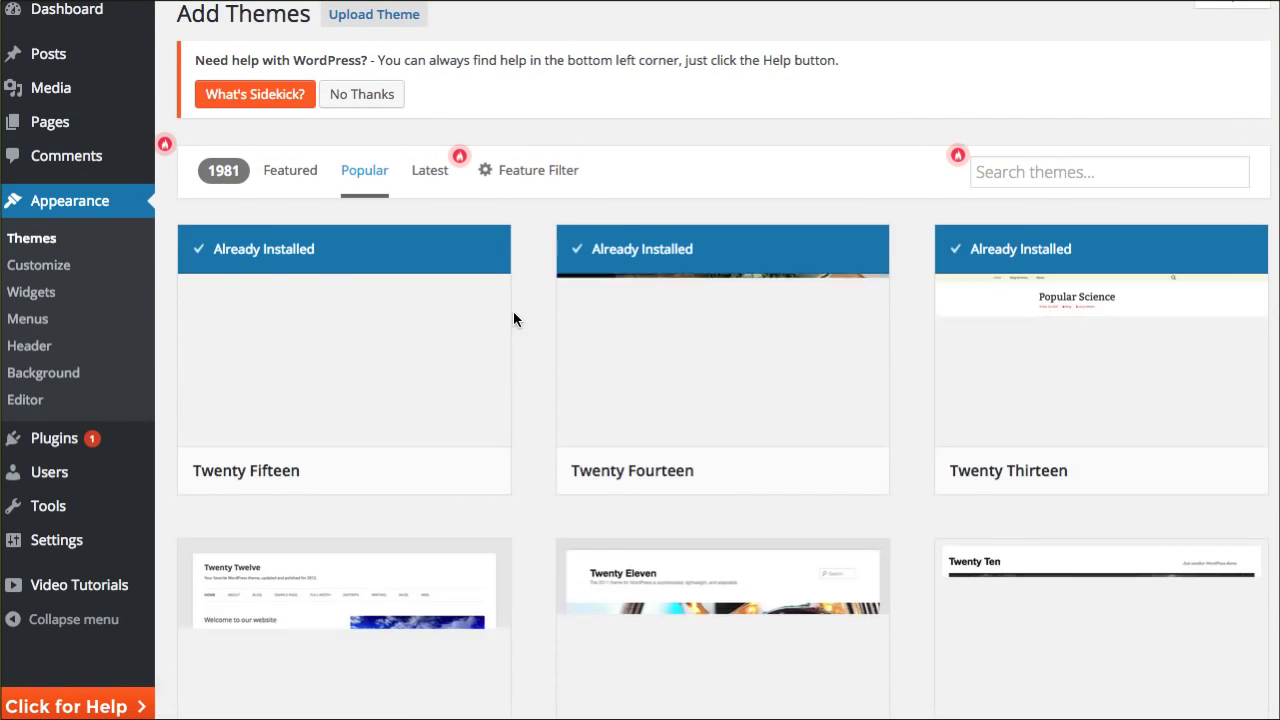
pyautogui.scroll(-1, 529, 321)
pyautogui.scroll(-3, 529, 321)
pyautogui.scroll(-2, 529, 321)
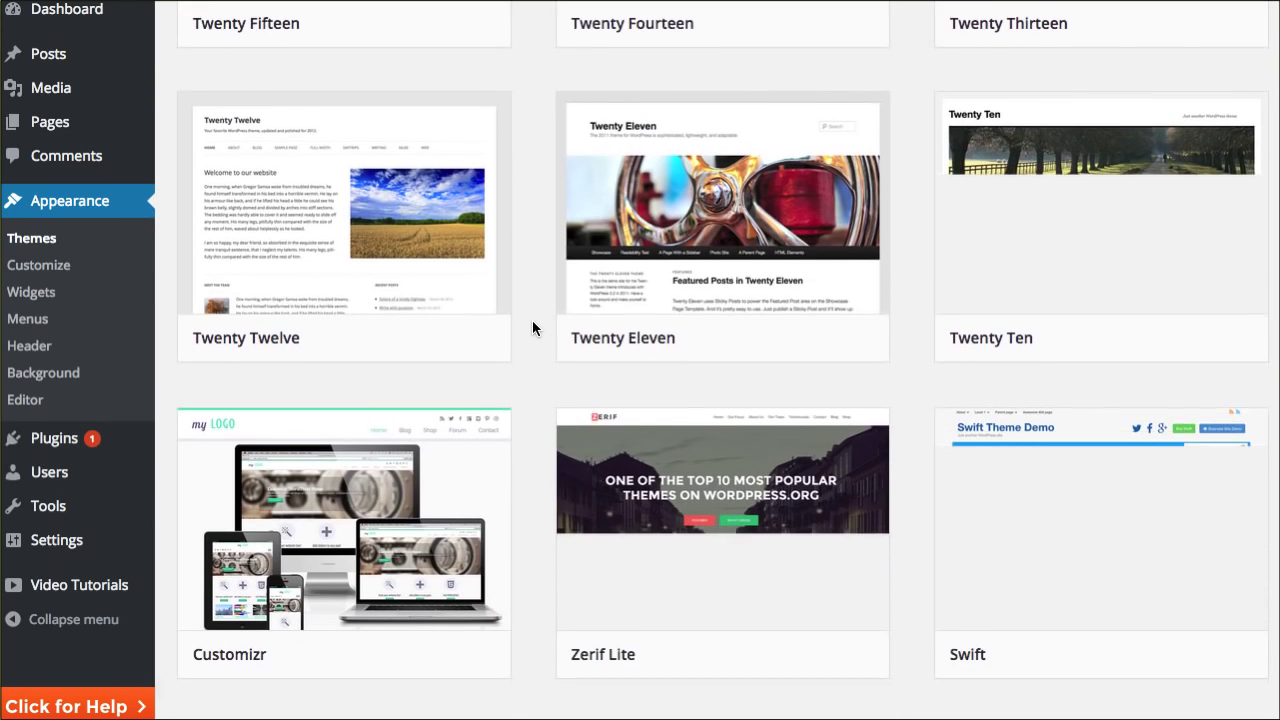
pyautogui.scroll(-1, 532, 320)
pyautogui.scroll(-1, 535, 318)
pyautogui.scroll(-1, 537, 326)
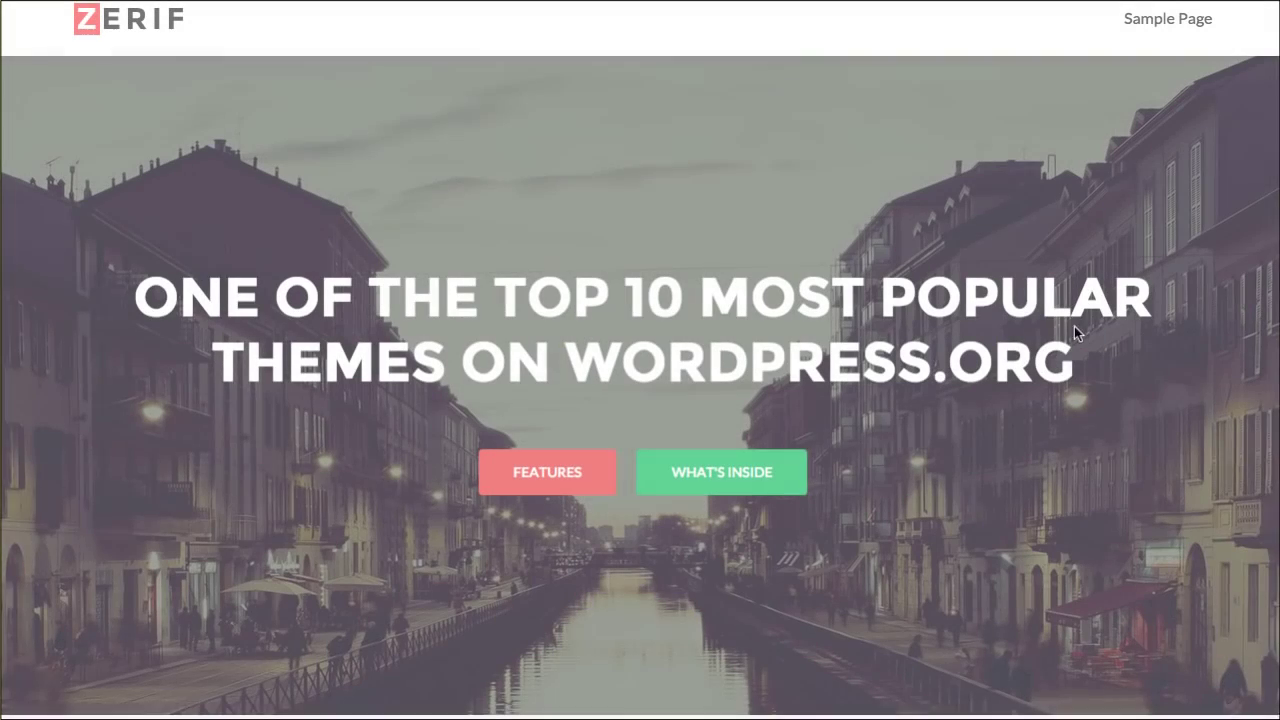
# Scroll through About, Team, Testimonials, Latest News and Get in Touch, then return to the top
pyautogui.scroll(-10, 1045, 323)
pyautogui.scroll(-2, 1045, 323)
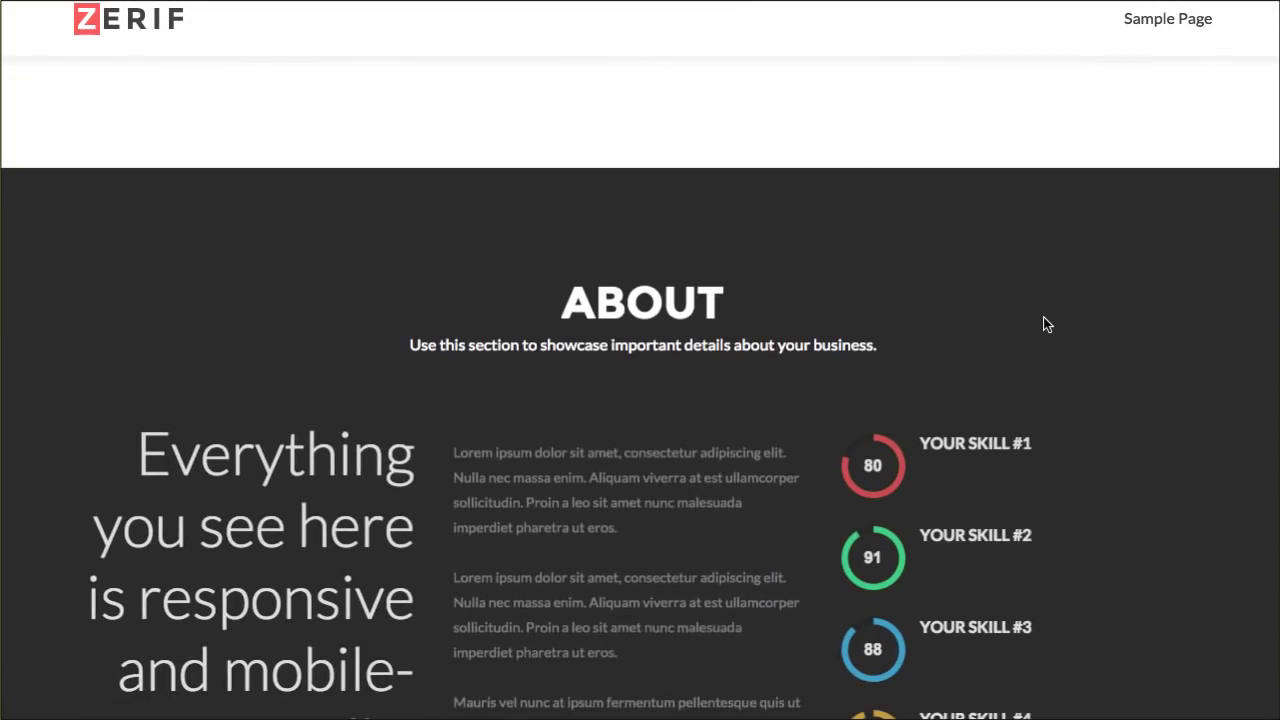
pyautogui.scroll(-3, 1045, 323)
pyautogui.scroll(-2, 1045, 323)
pyautogui.scroll(-3, 1044, 316)
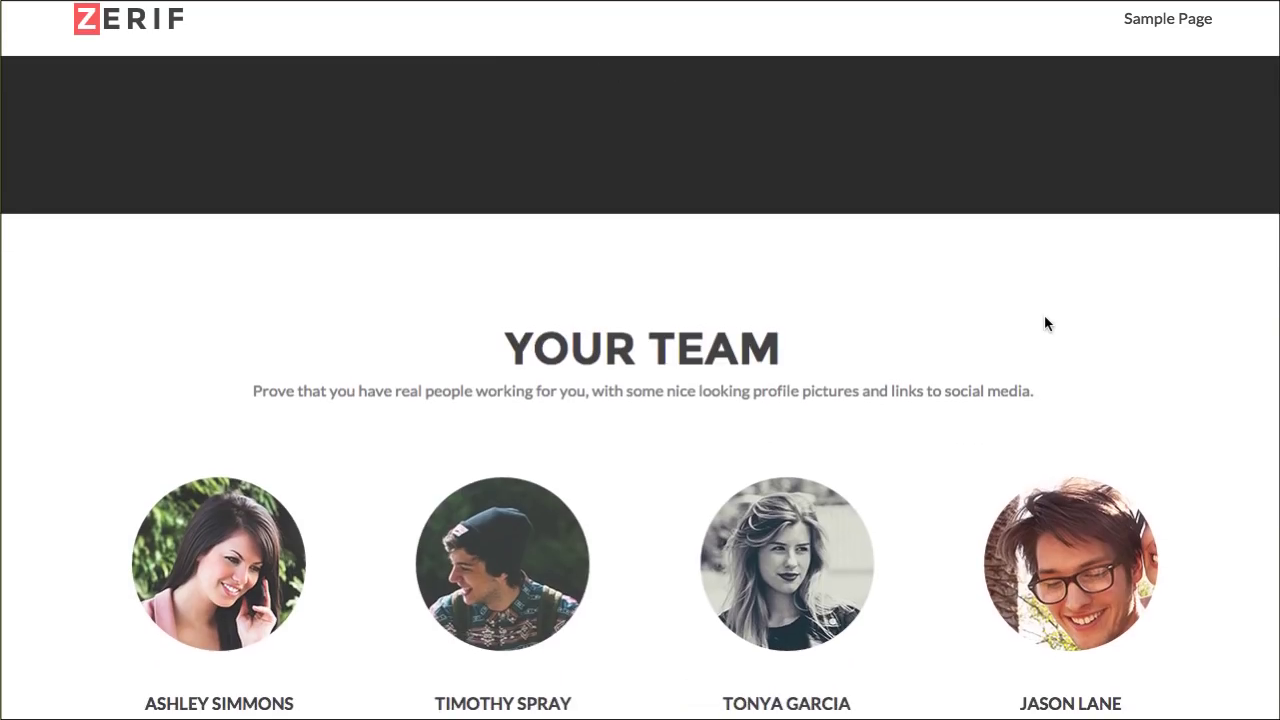
pyautogui.scroll(-3, 1040, 315)
pyautogui.scroll(-1, 908, 306)
pyautogui.scroll(-3, 928, 306)
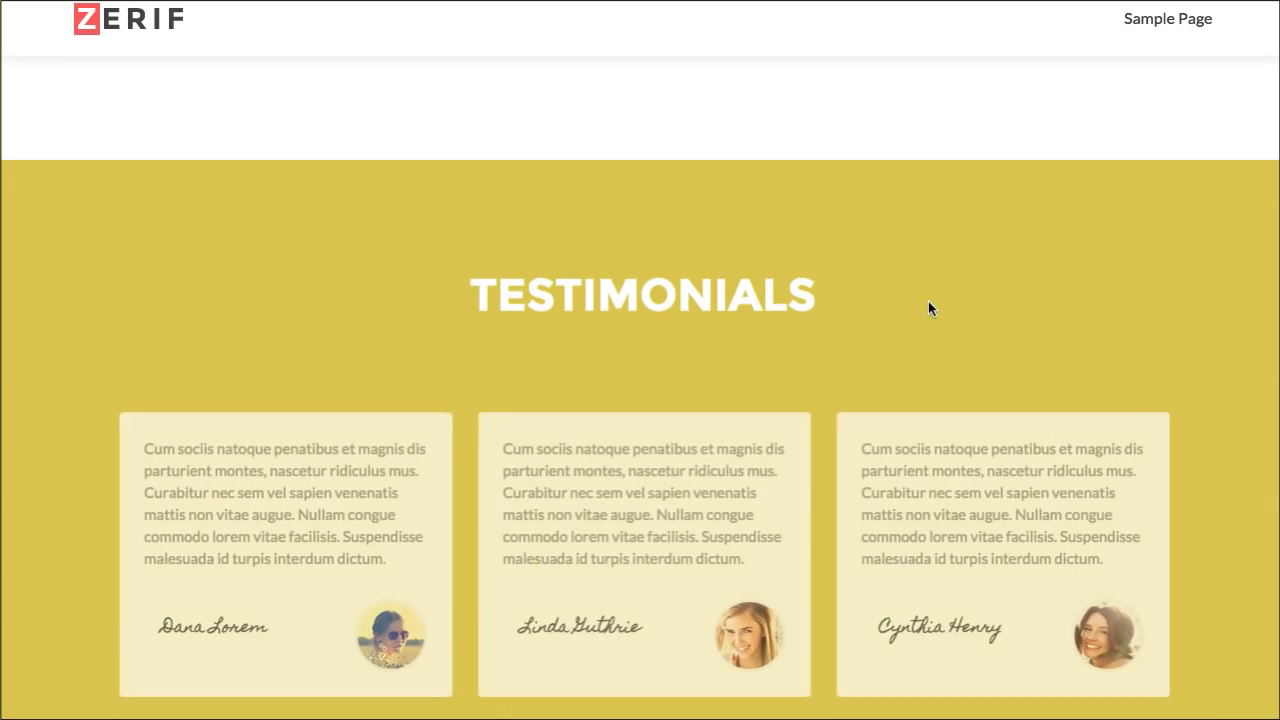
pyautogui.scroll(-1, 928, 306)
pyautogui.scroll(-4, 928, 306)
pyautogui.scroll(-3, 930, 309)
pyautogui.scroll(-2, 930, 309)
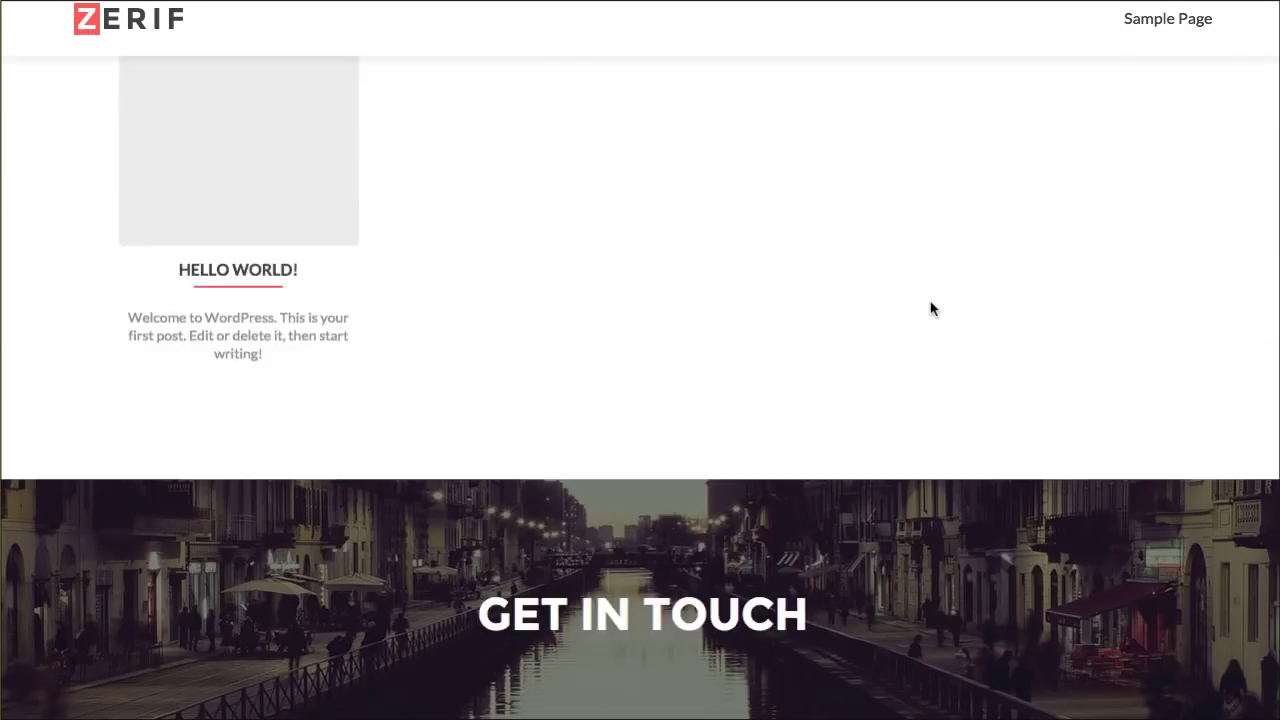
pyautogui.scroll(-2, 930, 309)
pyautogui.scroll(-3, 931, 309)
pyautogui.scroll(-1, 931, 309)
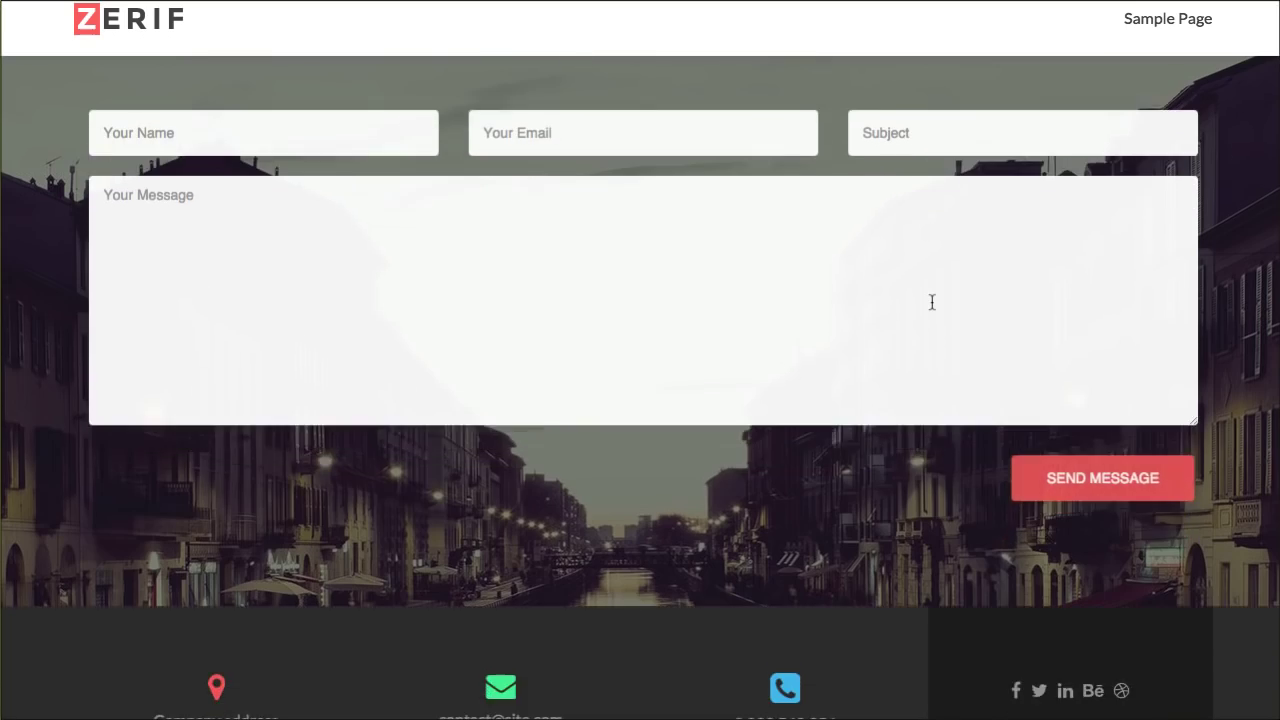
pyautogui.scroll(2, 931, 309)
pyautogui.scroll(3, 931, 309)
pyautogui.press('Home')
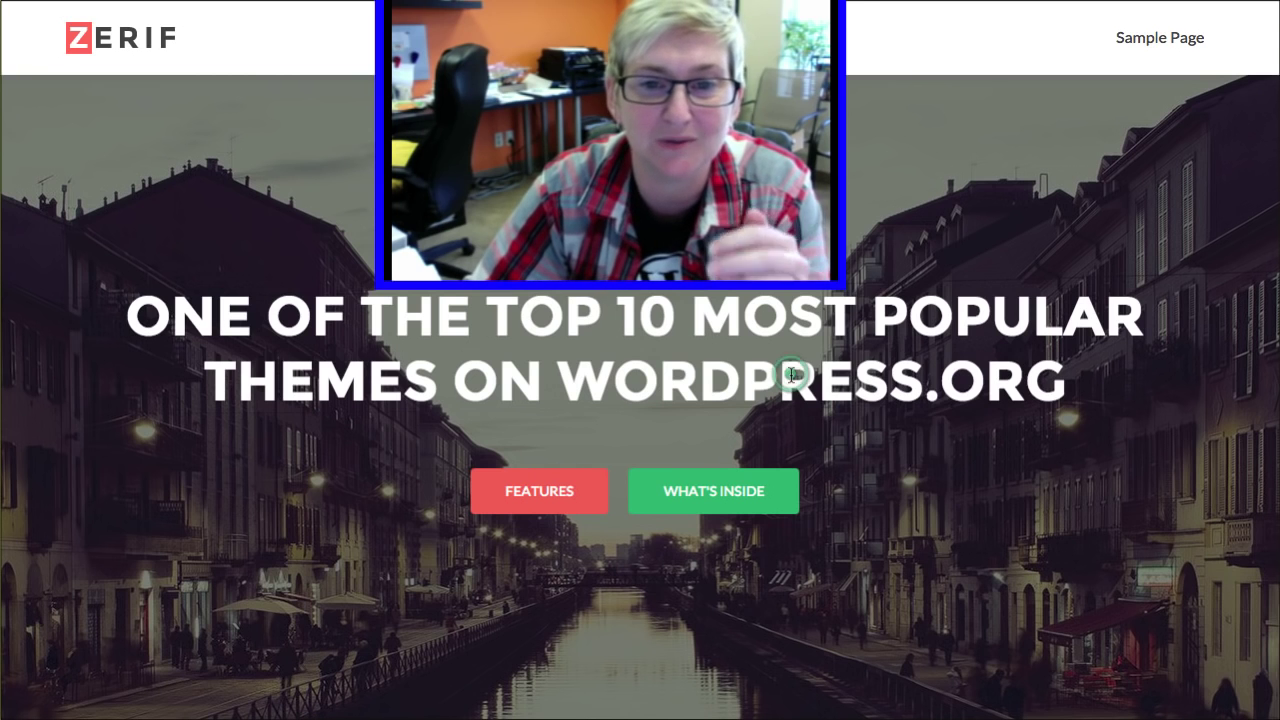
pyautogui.scroll(-10, 790, 375)
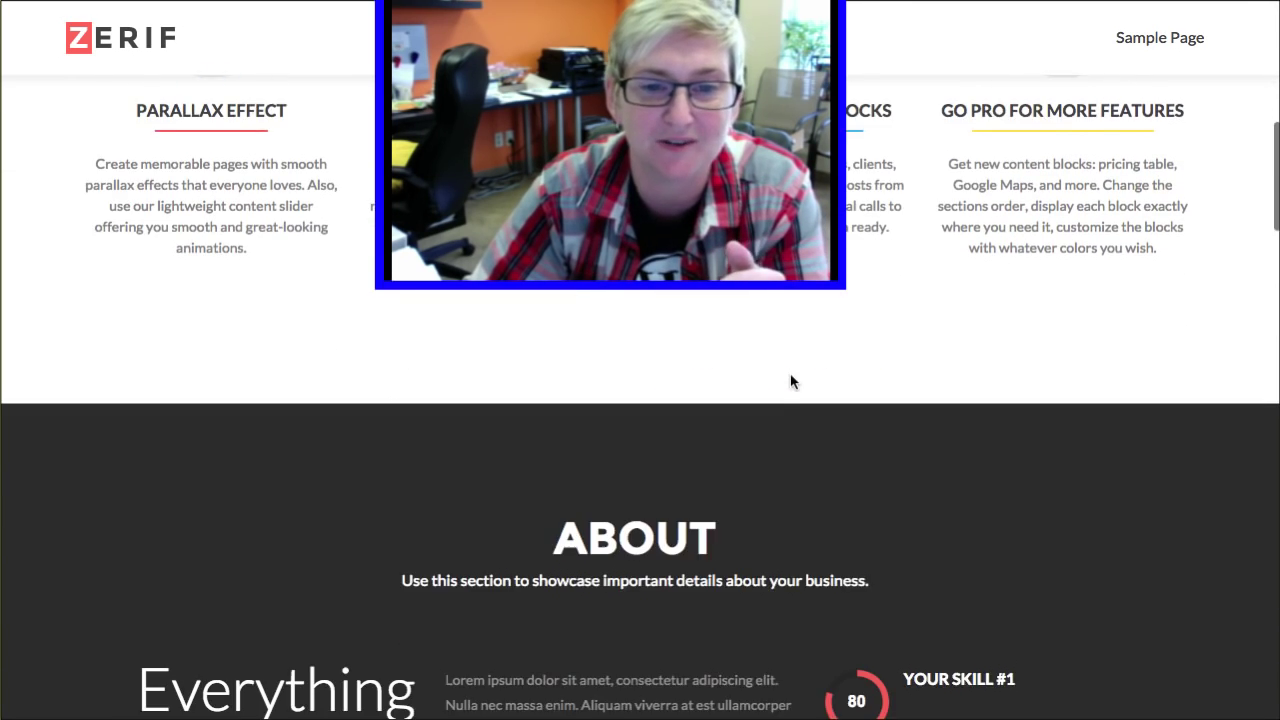
pyautogui.scroll(-2, 790, 375)
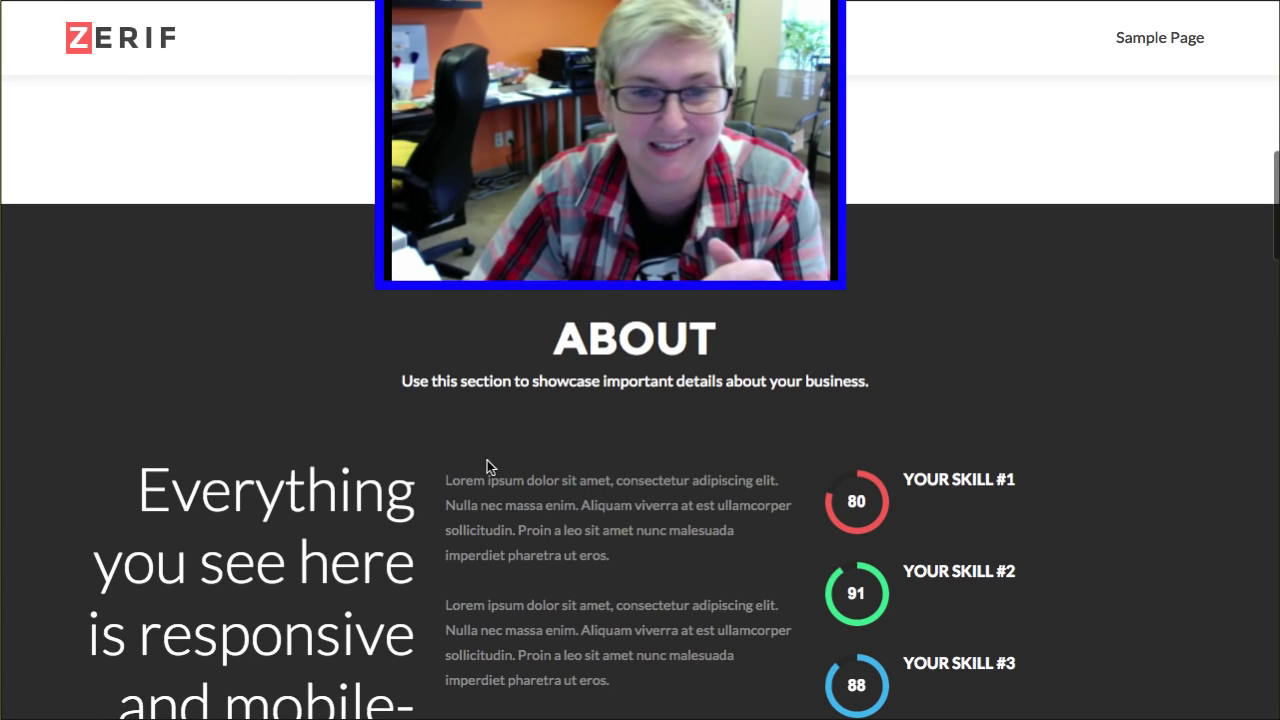
pyautogui.scroll(-2, 487, 462)
pyautogui.scroll(-2, 554, 512)
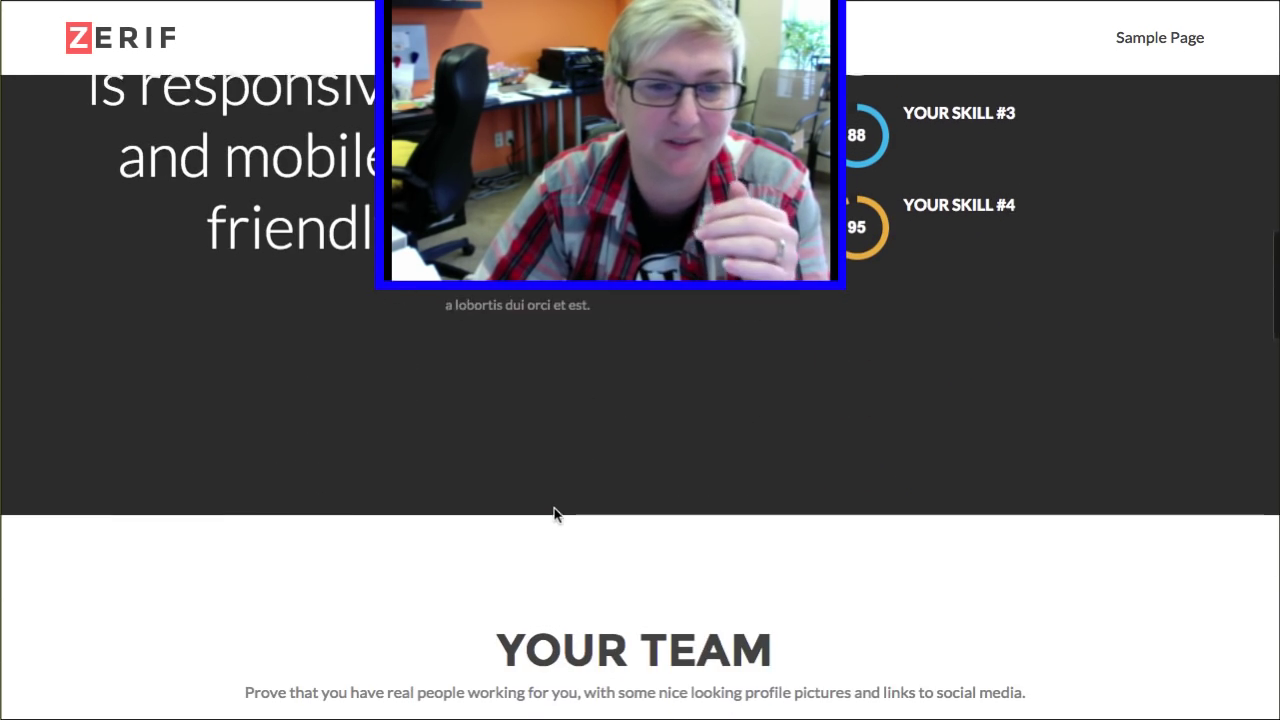
pyautogui.scroll(-2, 560, 472)
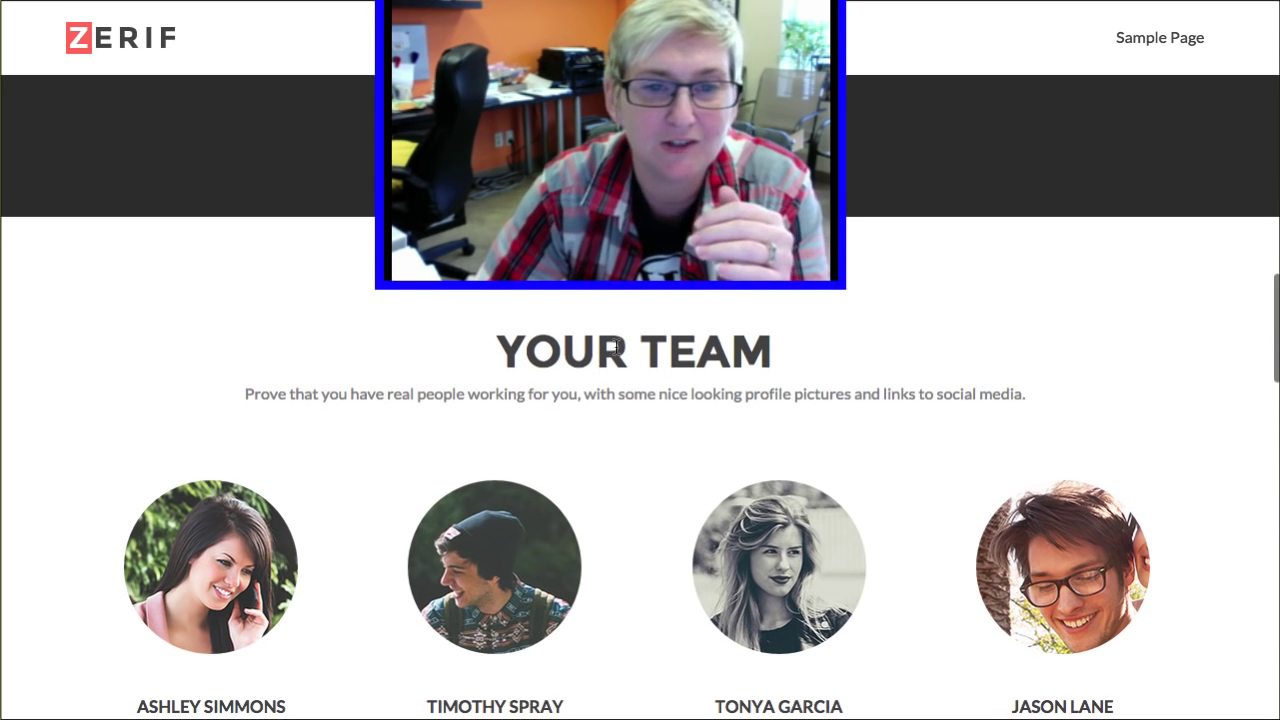
pyautogui.scroll(-2, 700, 380)
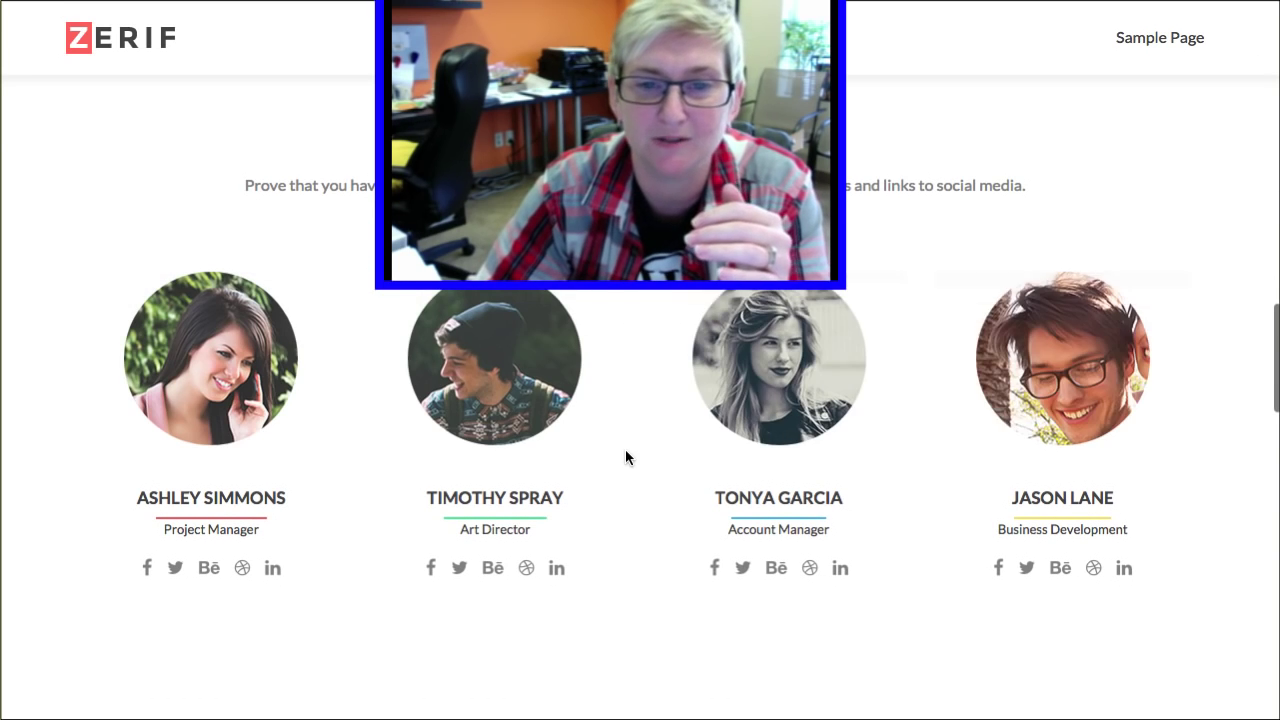
pyautogui.scroll(-4, 625, 449)
pyautogui.scroll(-5, 625, 449)
pyautogui.scroll(-4, 617, 462)
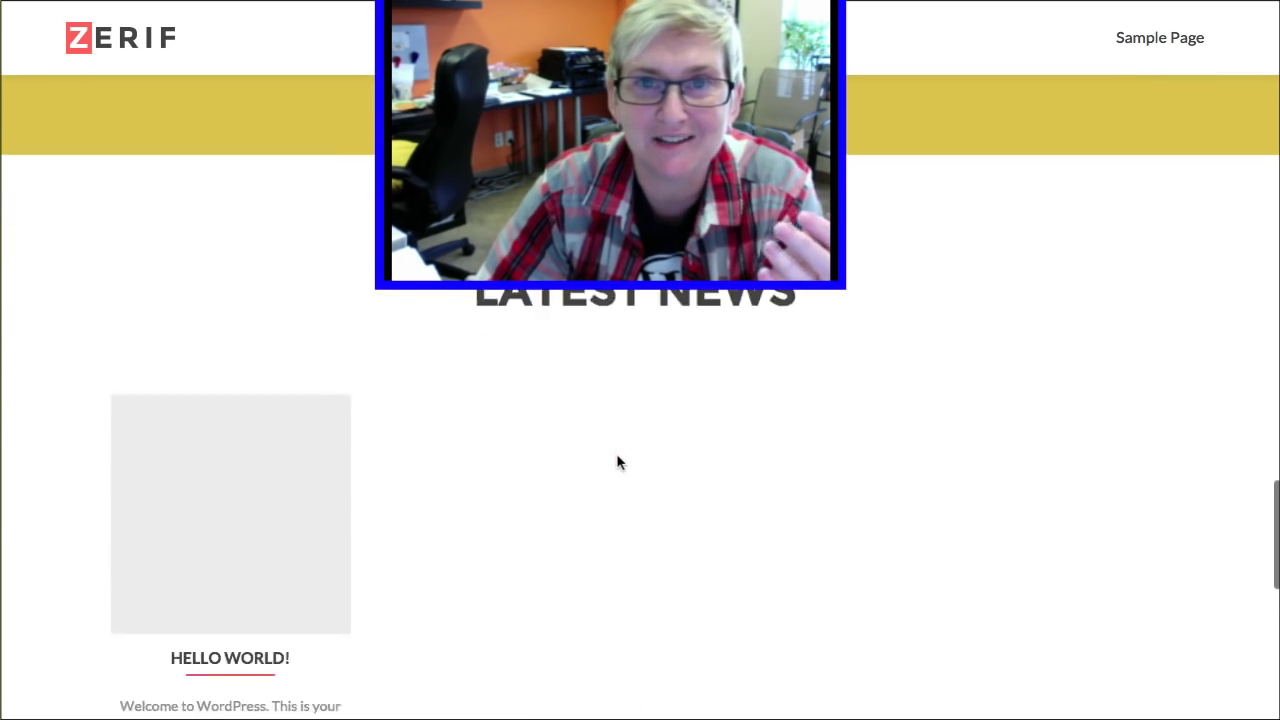
pyautogui.scroll(-4, 614, 462)
pyautogui.scroll(-2, 614, 462)
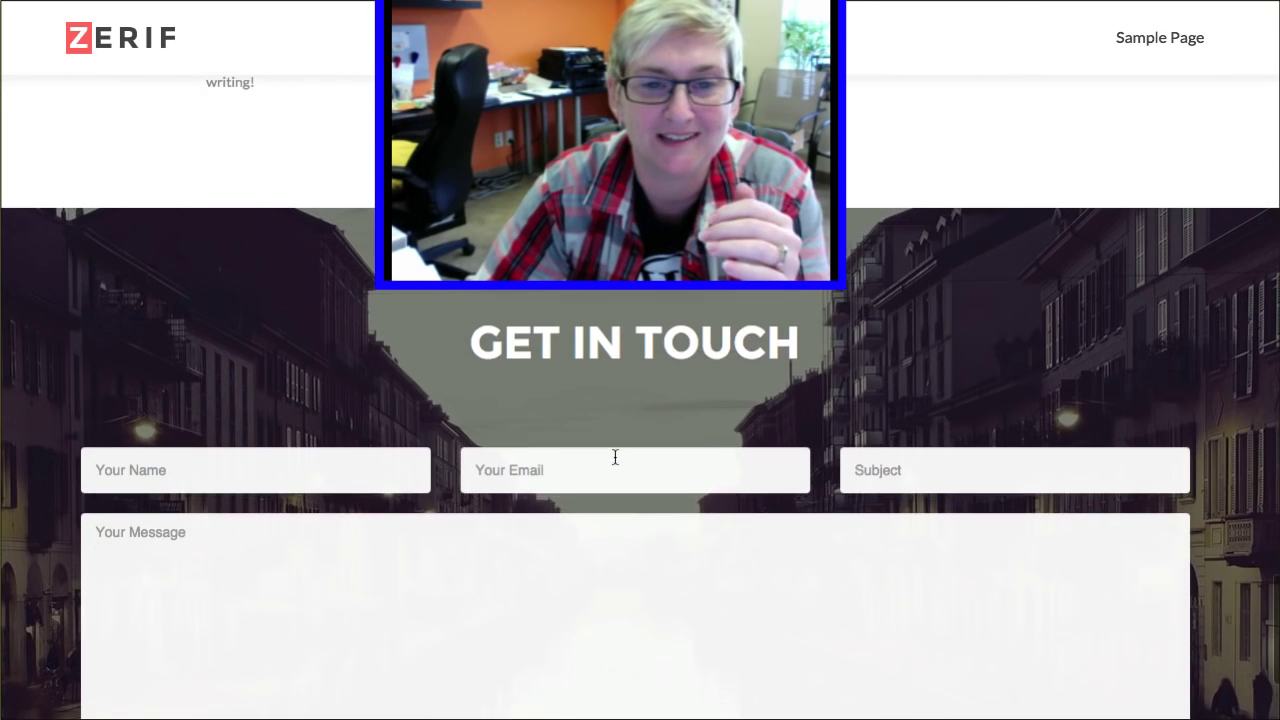
pyautogui.scroll(-1, 614, 462)
pyautogui.scroll(-3, 614, 462)
pyautogui.scroll(-1, 614, 462)
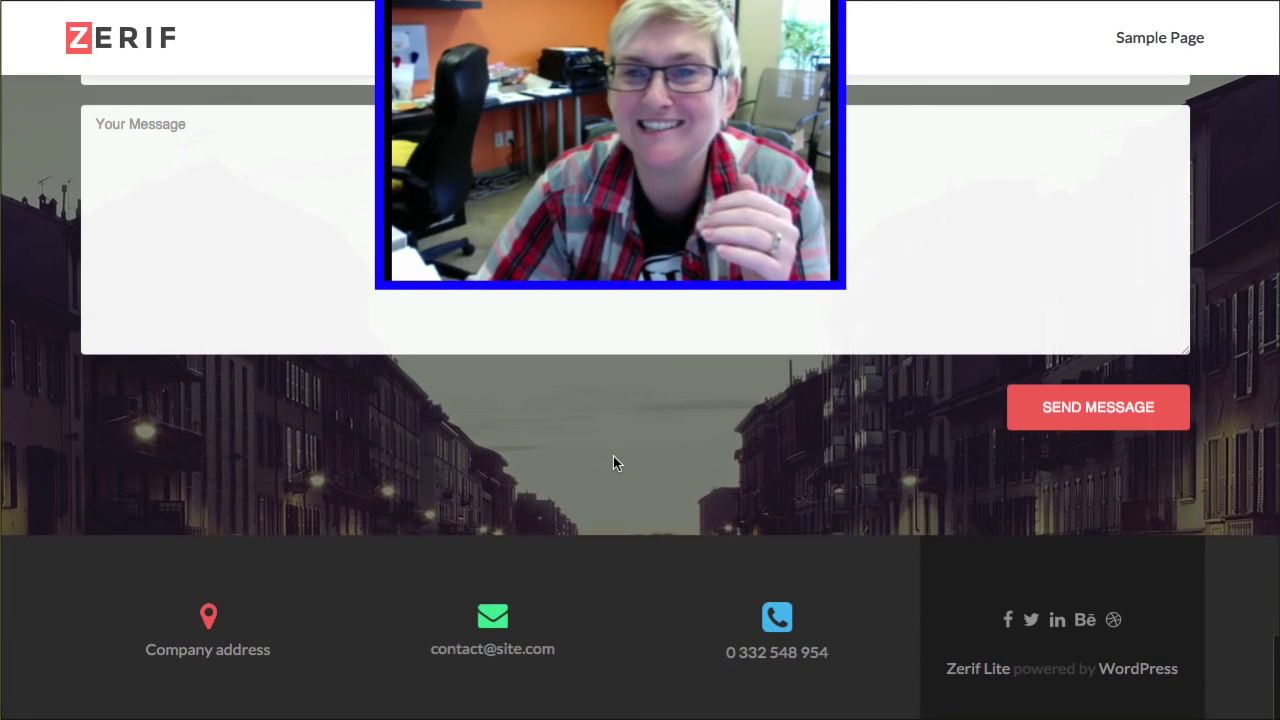